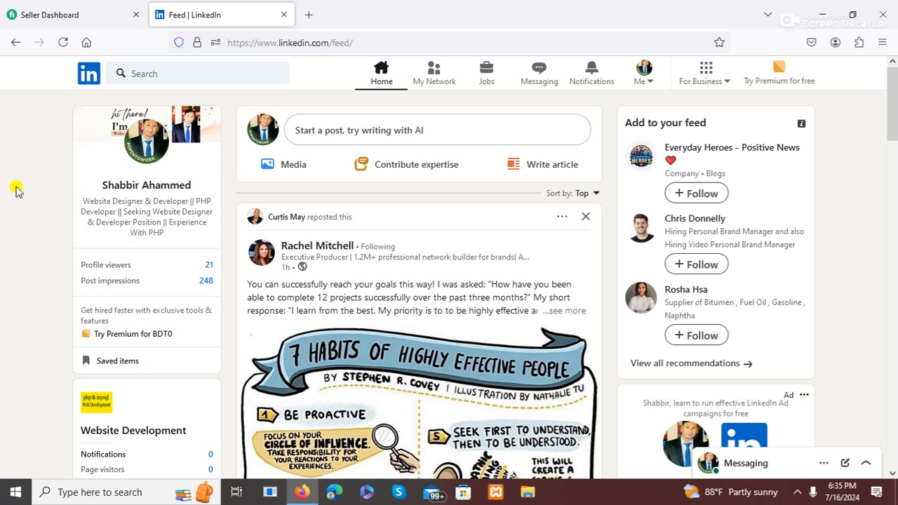
Open your own profile page and review the introduction, analytics and resources down to the About section.
click(160, 187)
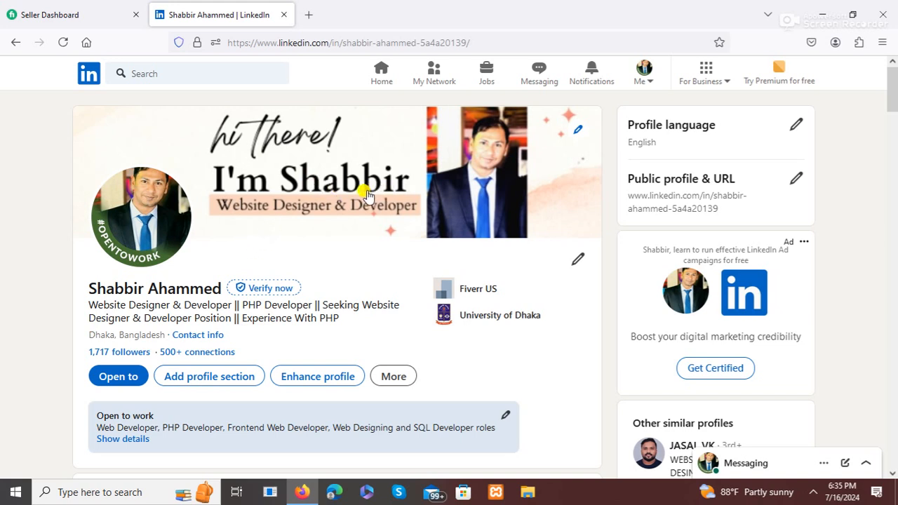
scroll(377, 195, down, 1)
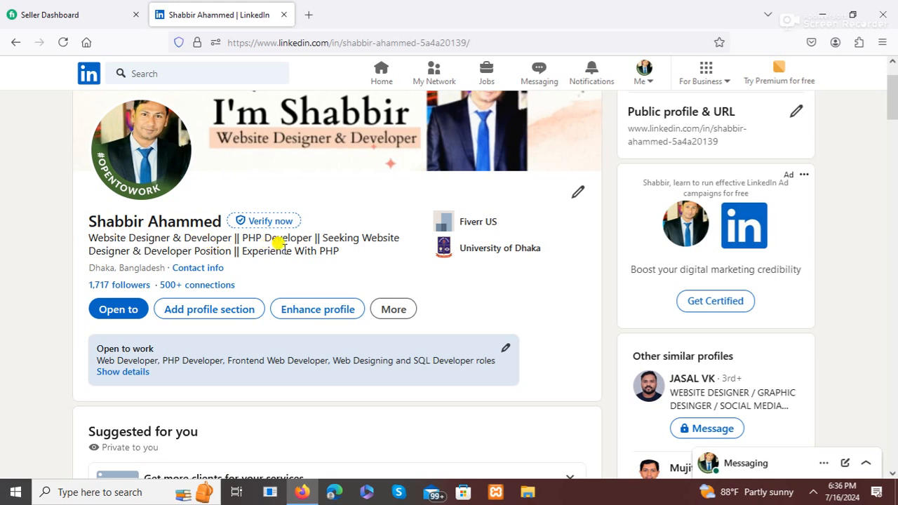
scroll(327, 262, down, 4)
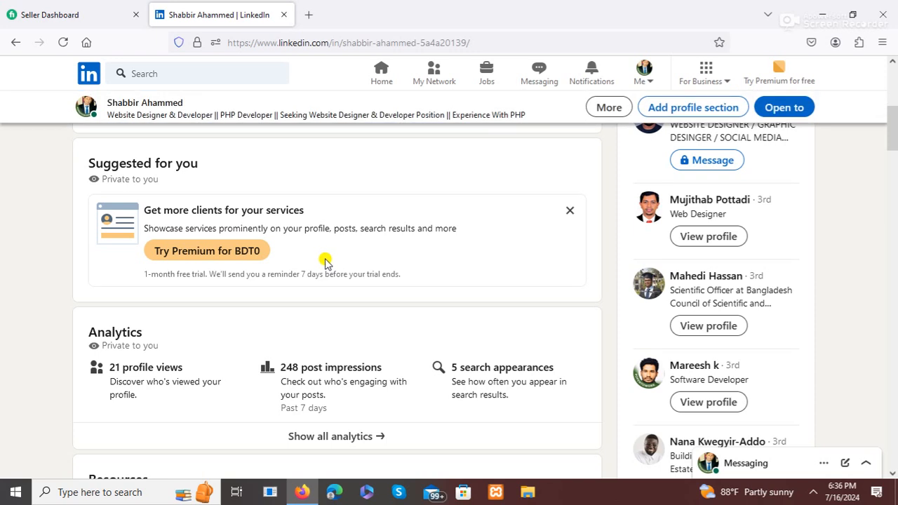
scroll(325, 261, down, 1)
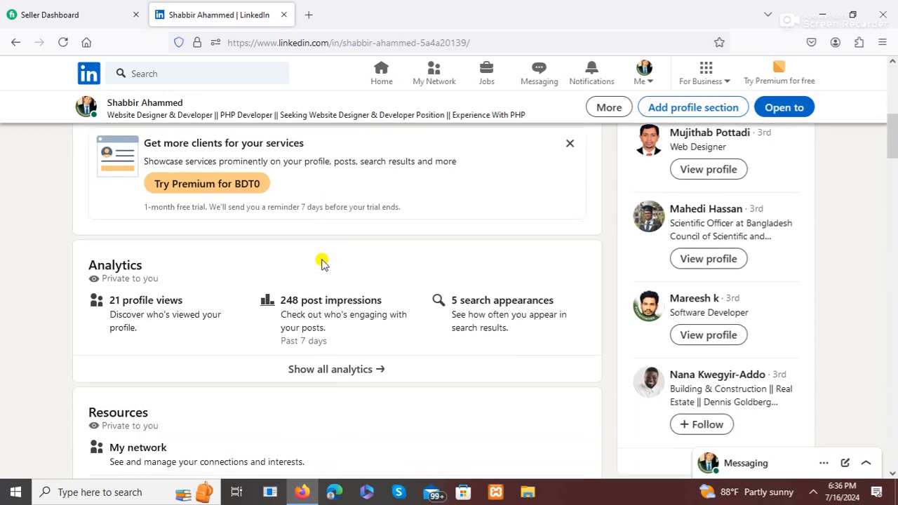
scroll(321, 261, down, 5)
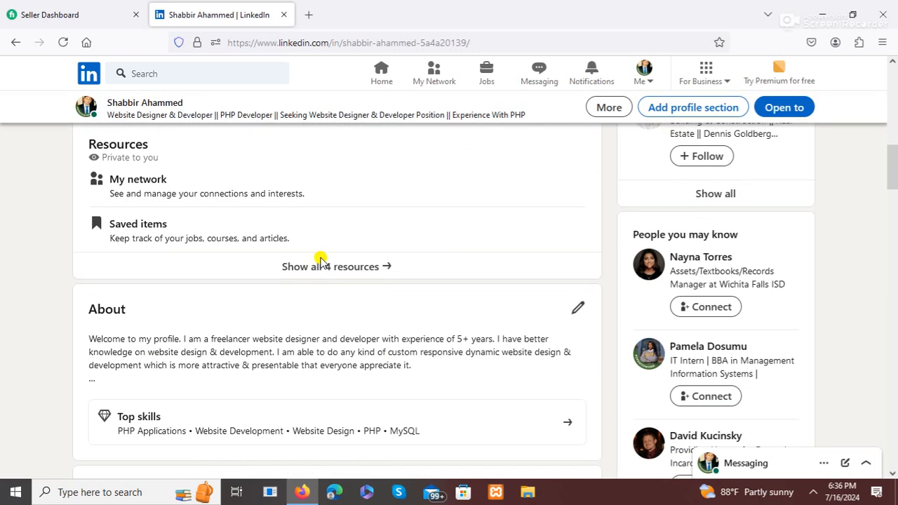
scroll(321, 258, down, 2)
scroll(315, 255, up, 1)
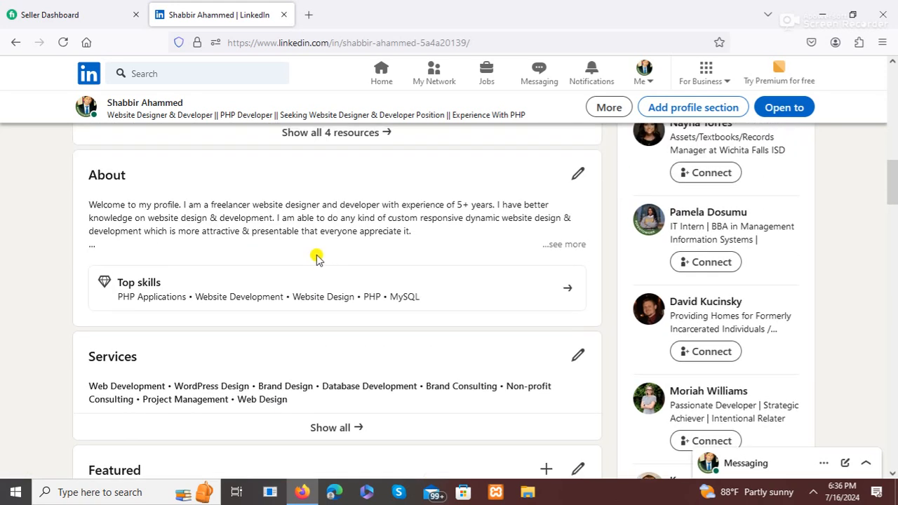
Expand the full About text and read it from the introduction through the skill lists to the contact details.
click(569, 245)
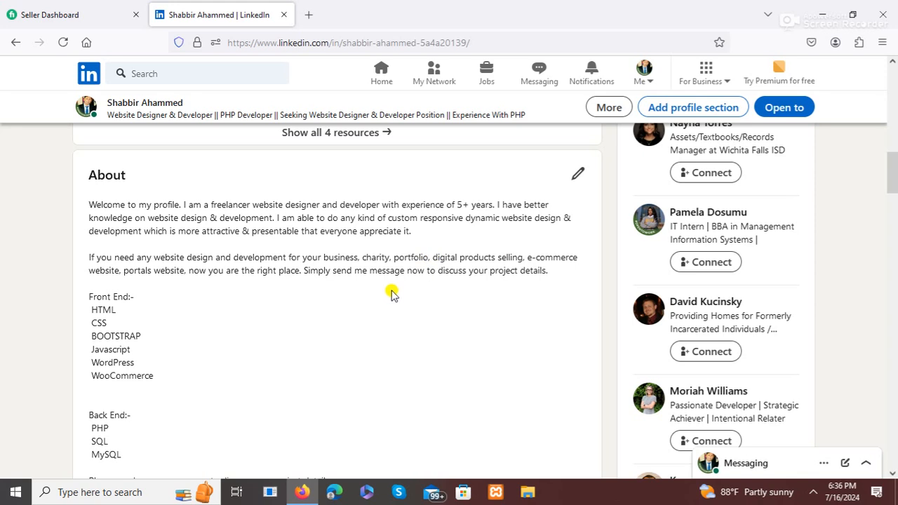
scroll(388, 294, down, 3)
scroll(384, 292, up, 3)
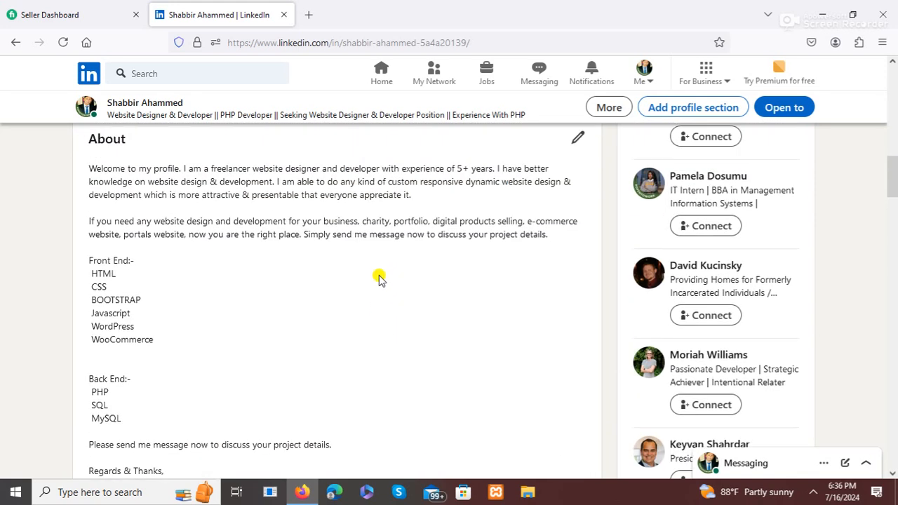
scroll(340, 223, down, 5)
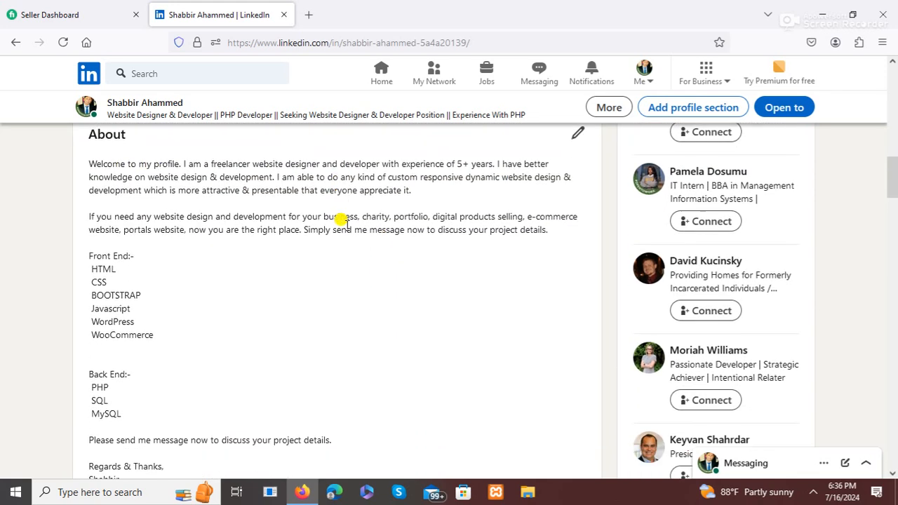
scroll(346, 229, up, 3)
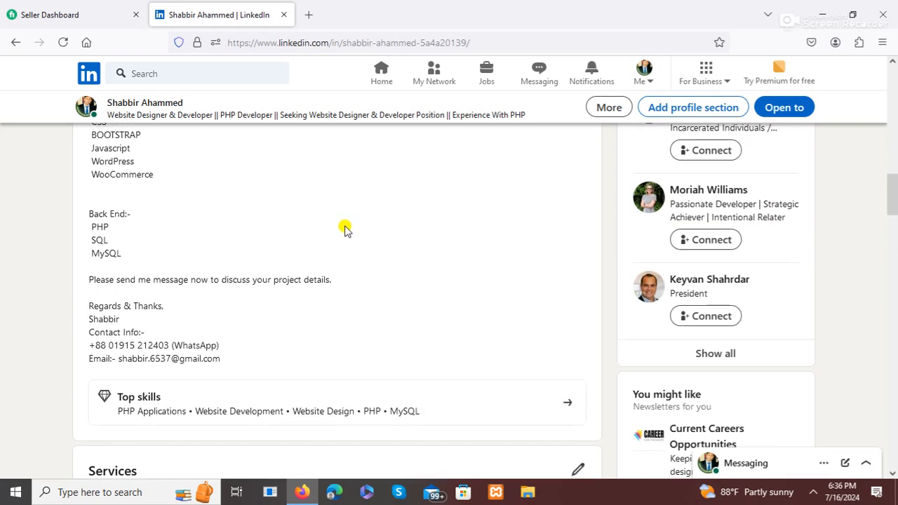
scroll(346, 228, up, 2)
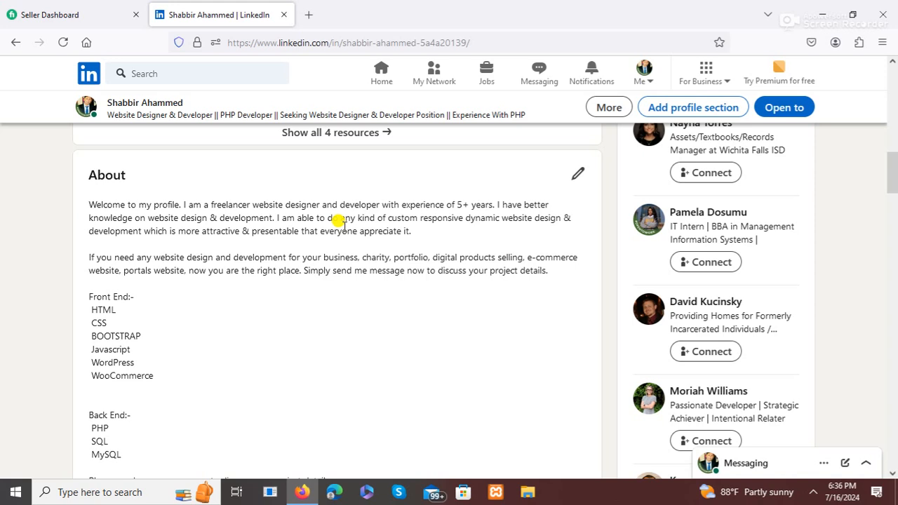
scroll(340, 223, down, 6)
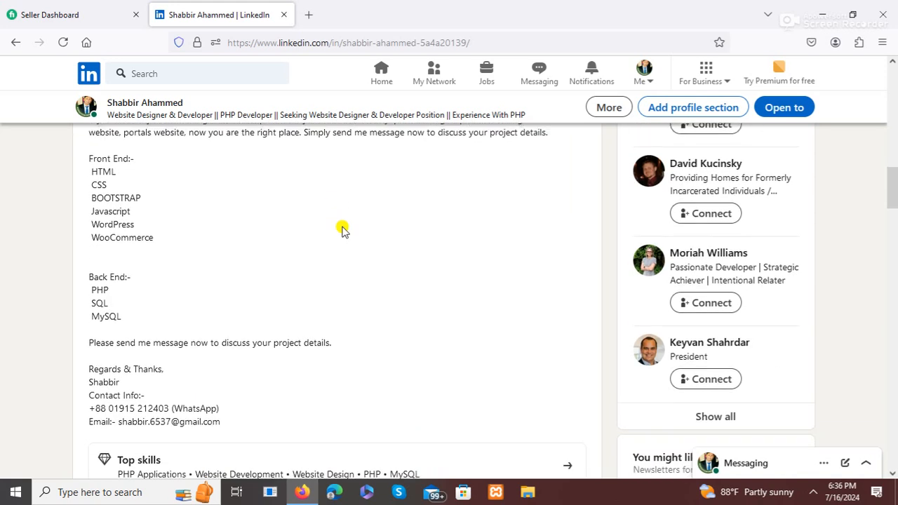
Examine the profile's Services, Featured, Activity, Experience, Education, Skills and Publications sections.
scroll(343, 231, down, 1)
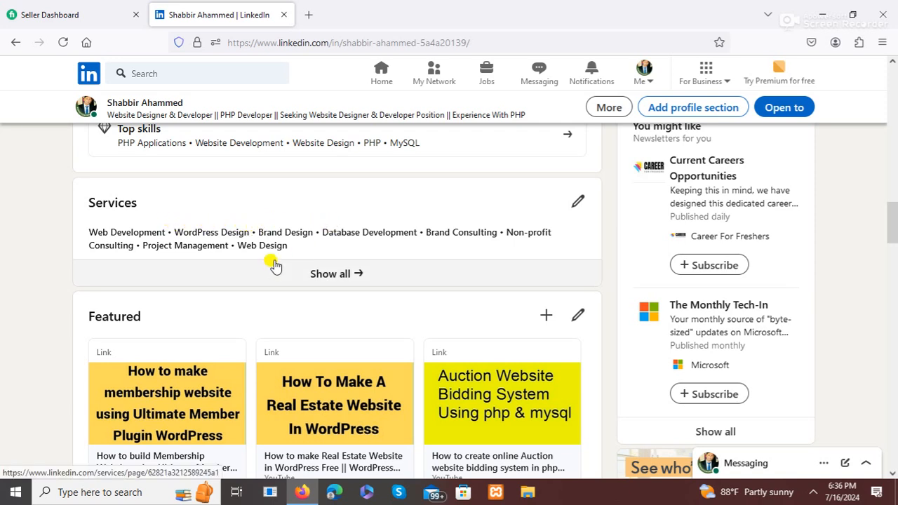
scroll(276, 261, down, 1)
scroll(276, 260, down, 1)
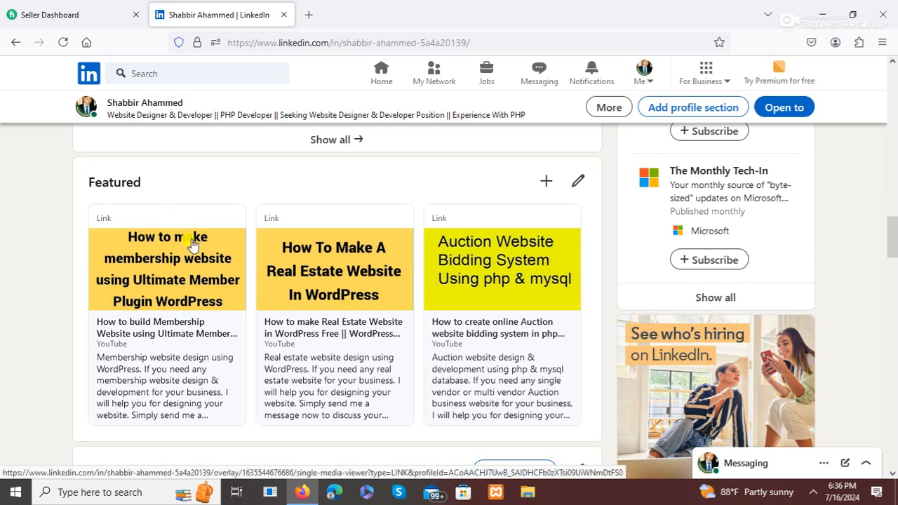
scroll(215, 236, down, 3)
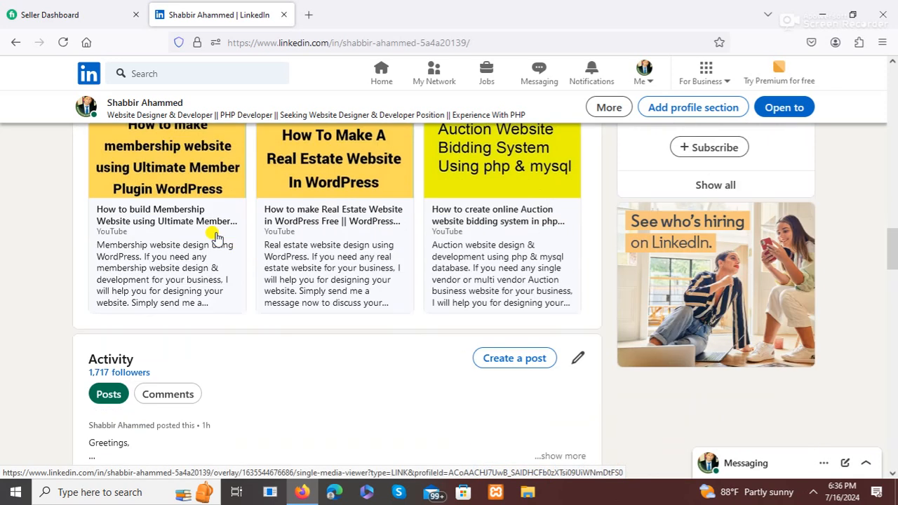
scroll(308, 245, down, 2)
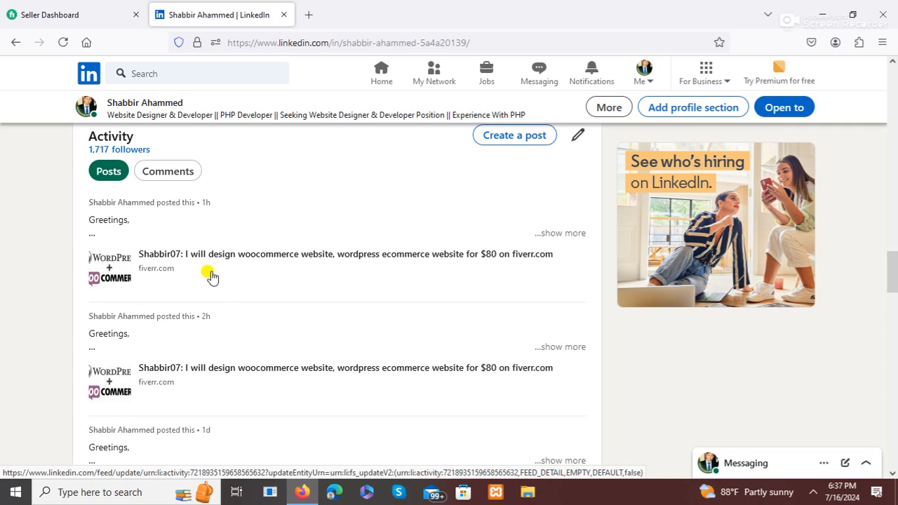
scroll(211, 277, down, 4)
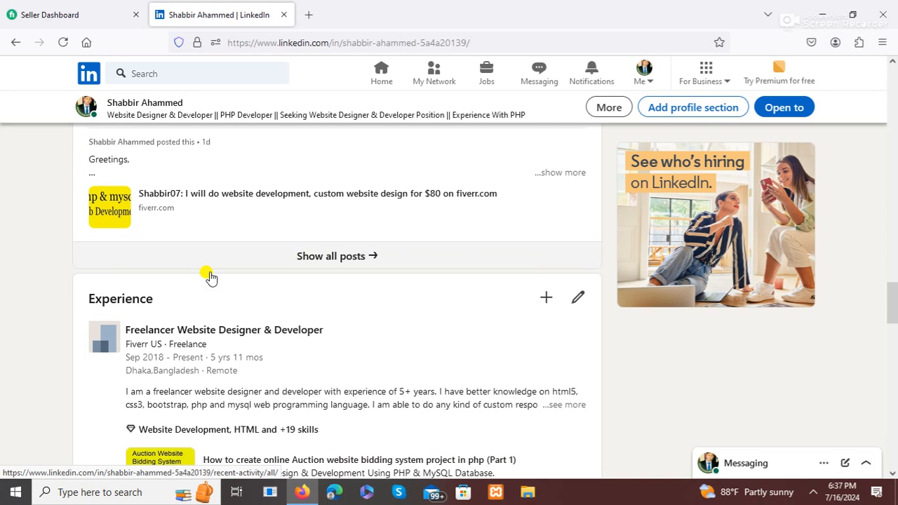
scroll(241, 235, down, 8)
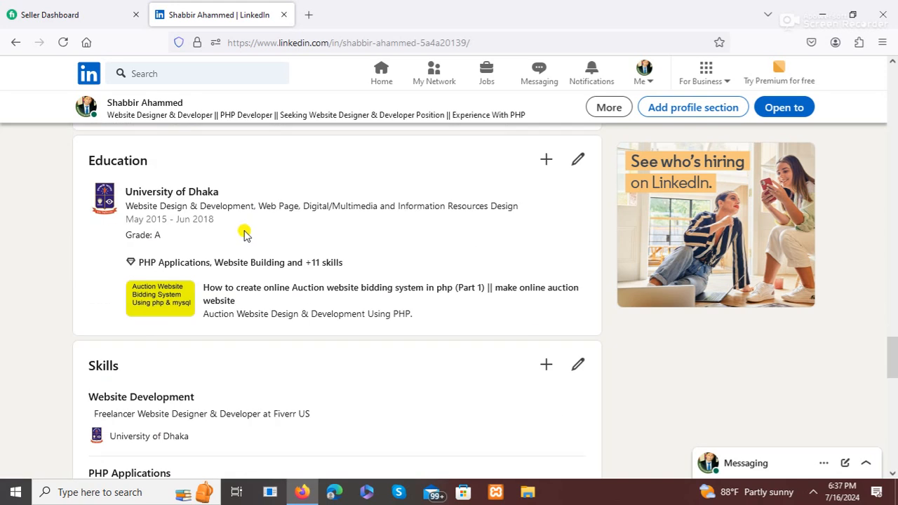
scroll(240, 235, down, 4)
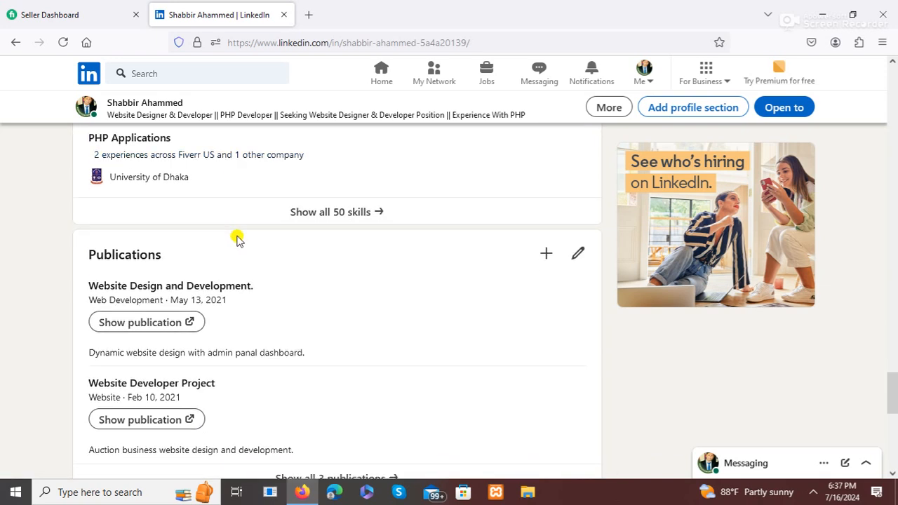
scroll(236, 240, down, 1)
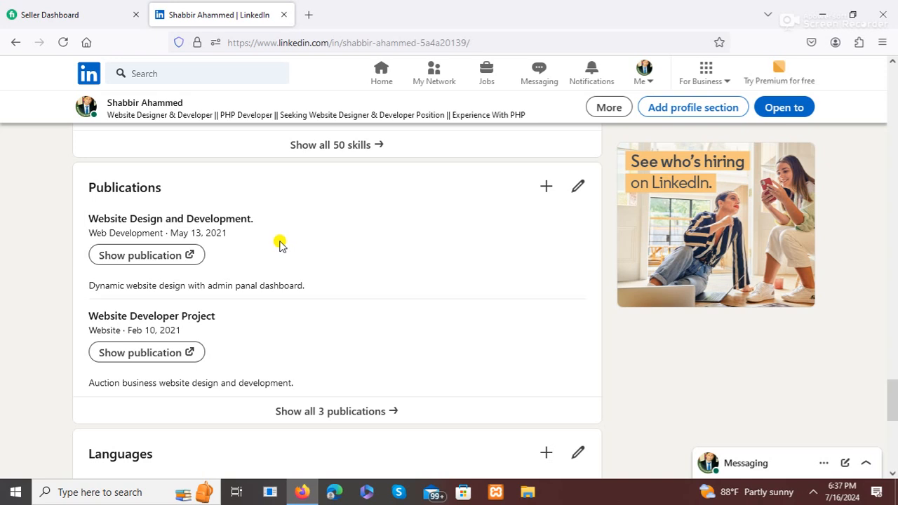
scroll(279, 243, down, 1)
Return to the start of the profile and examine the profile photo and banner.
scroll(279, 243, up, 20)
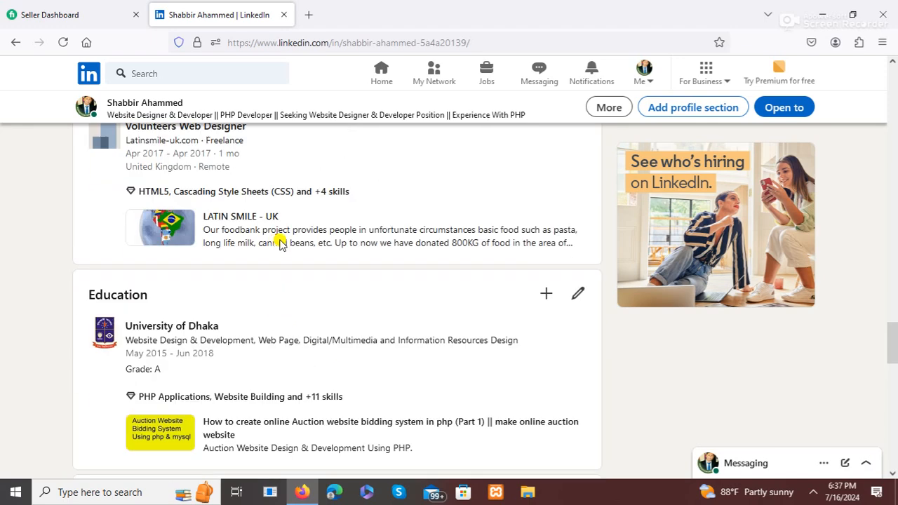
scroll(279, 240, up, 10)
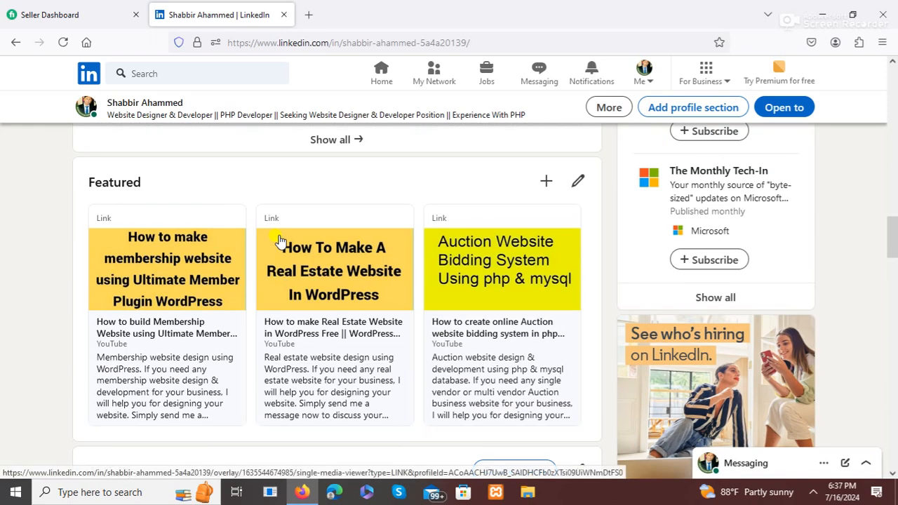
scroll(278, 241, up, 10)
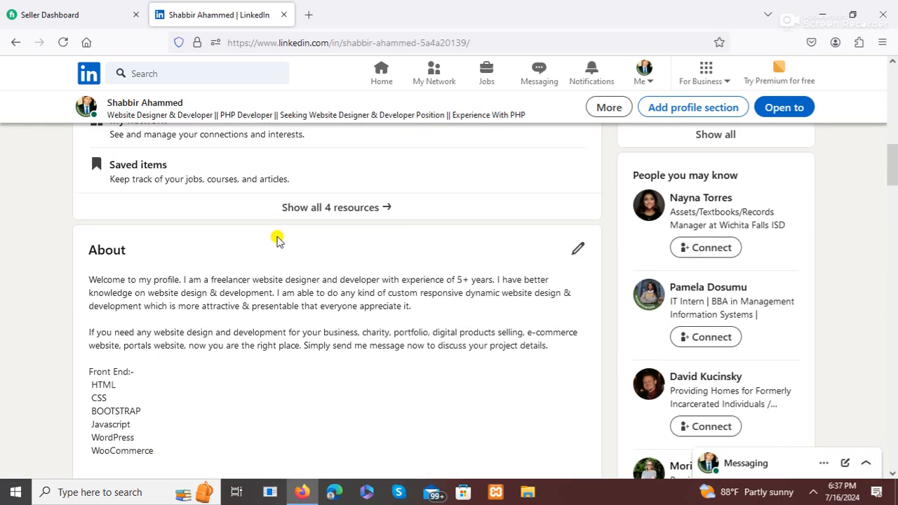
scroll(274, 239, up, 5)
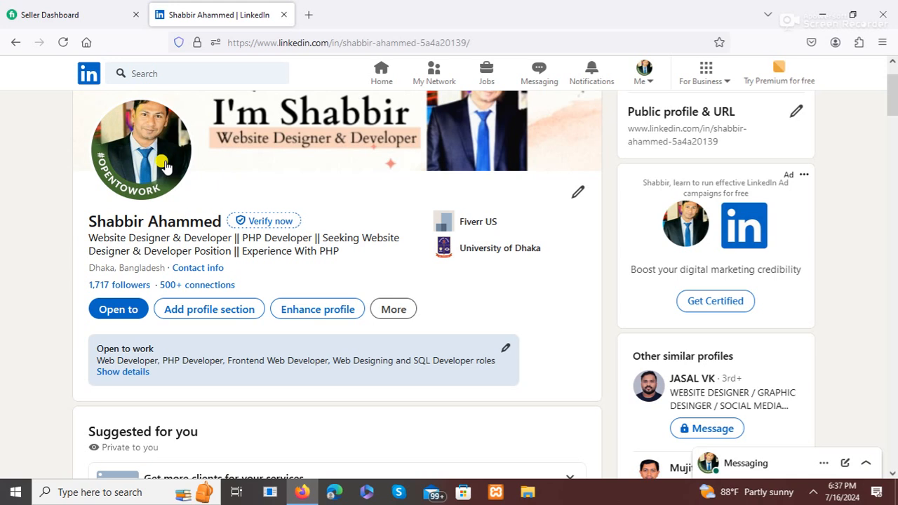
scroll(211, 172, up, 2)
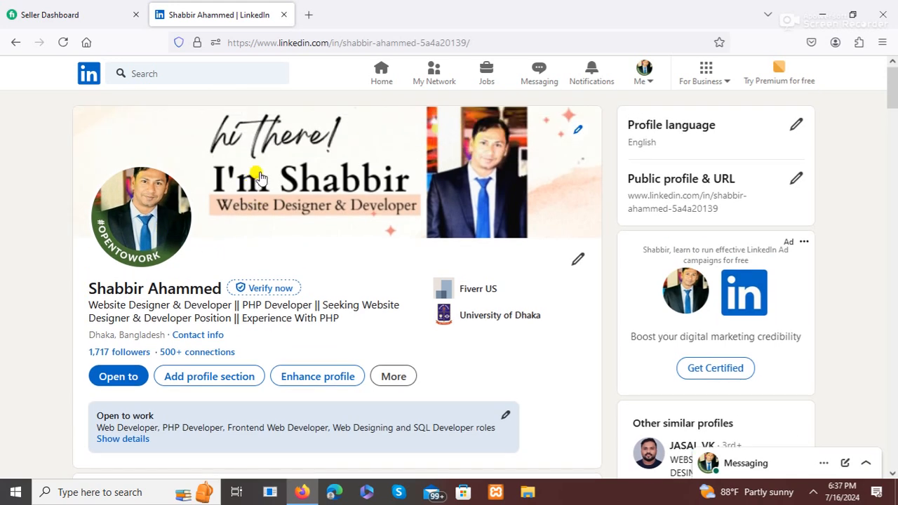
Review the profile's headline, About text, Services and Featured links once more.
scroll(421, 181, down, 2)
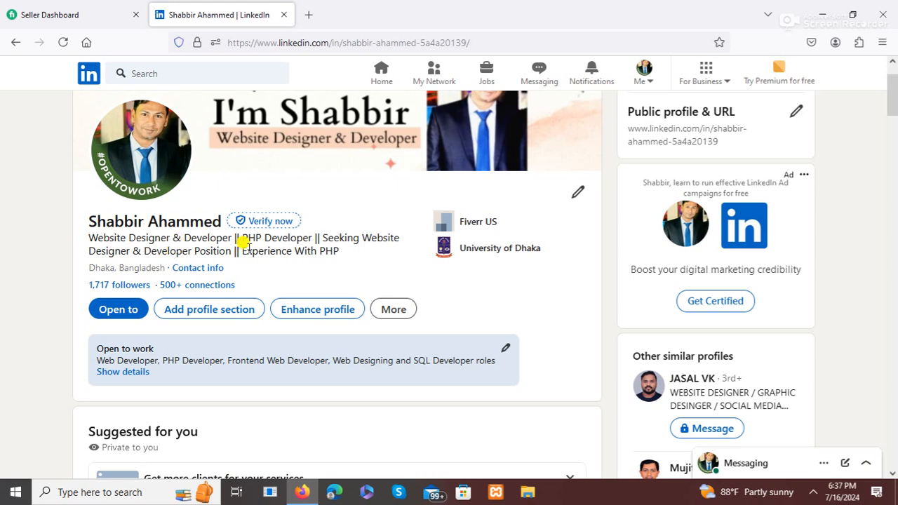
scroll(246, 246, down, 5)
scroll(249, 251, down, 5)
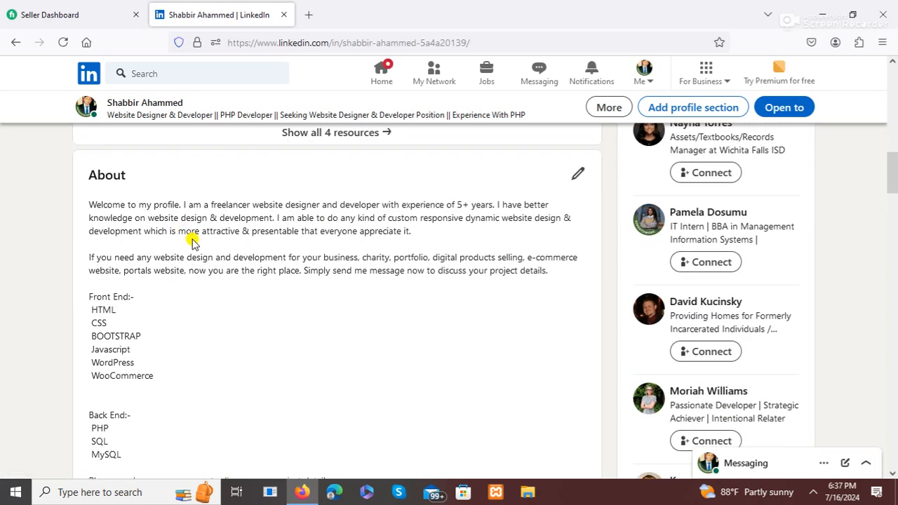
scroll(194, 242, down, 8)
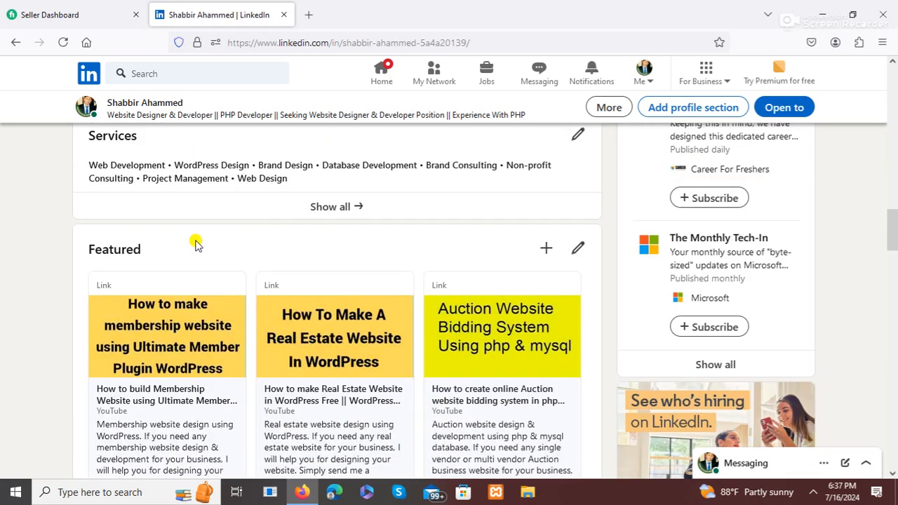
scroll(232, 252, down, 2)
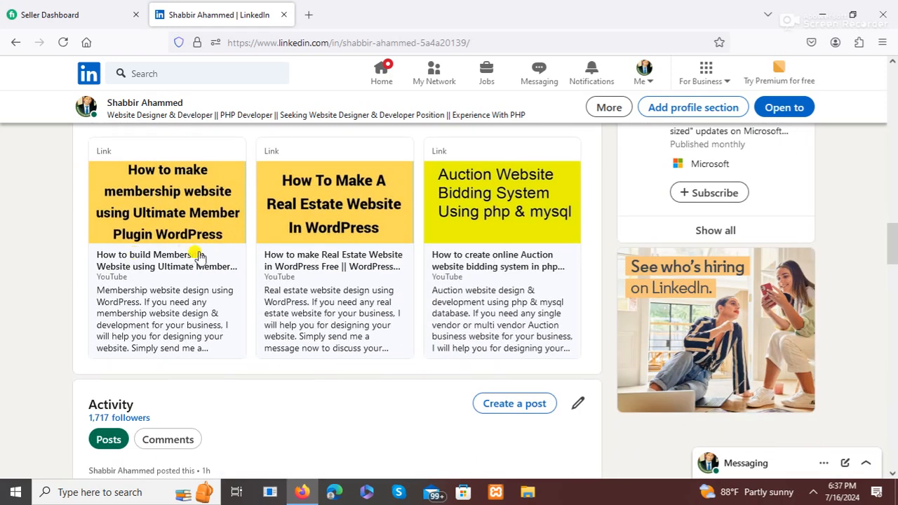
scroll(199, 254, down, 2)
scroll(200, 251, up, 9)
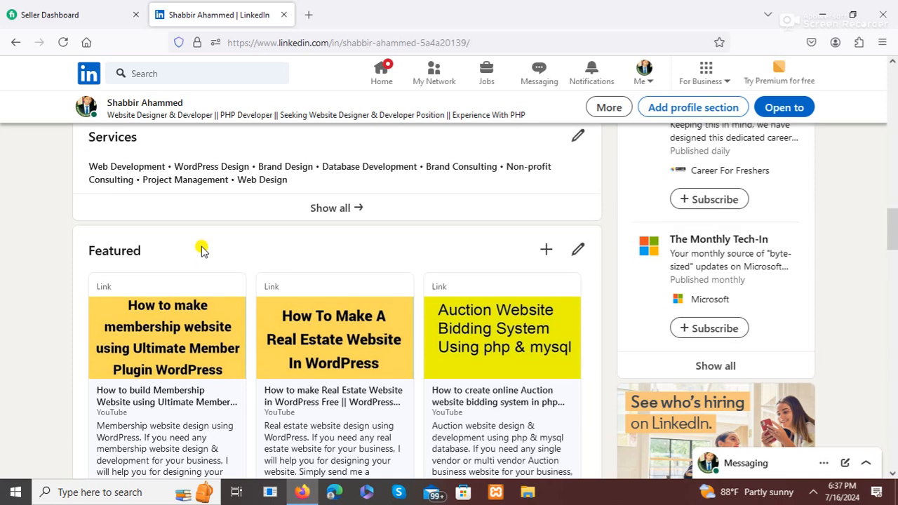
scroll(309, 158, up, 3)
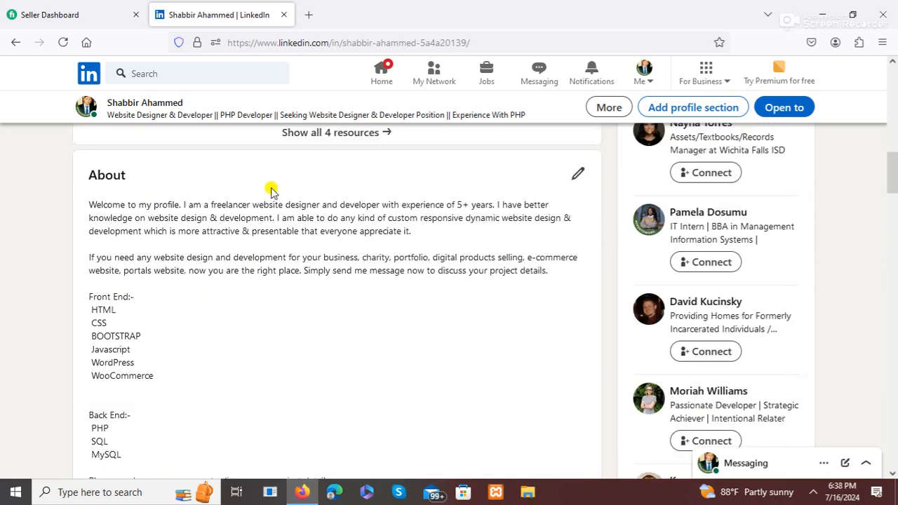
scroll(273, 186, down, 3)
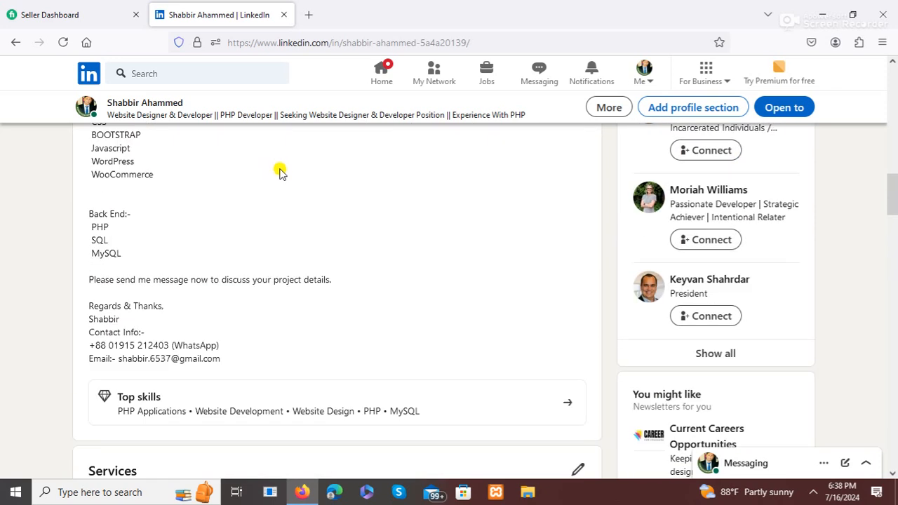
Go to the Jobs page and run the recent search for web developer jobs in the United States.
click(488, 80)
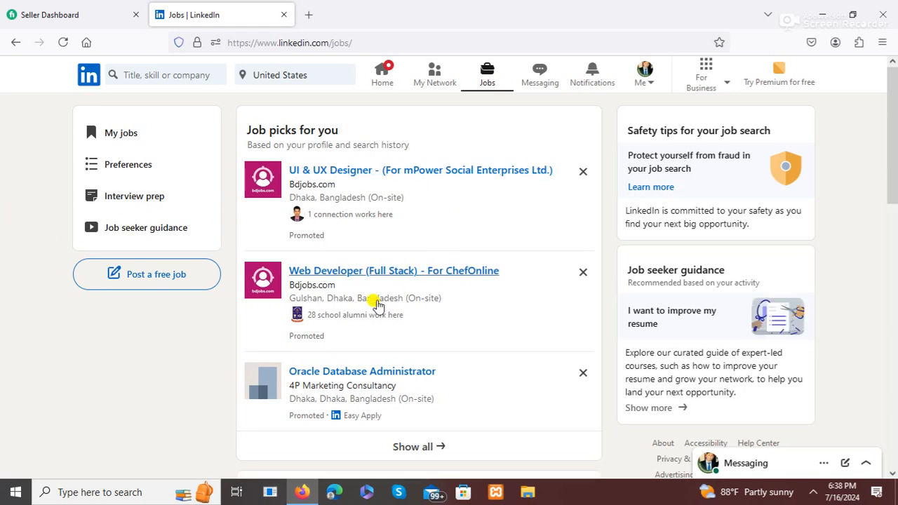
scroll(379, 301, down, 5)
scroll(361, 291, up, 5)
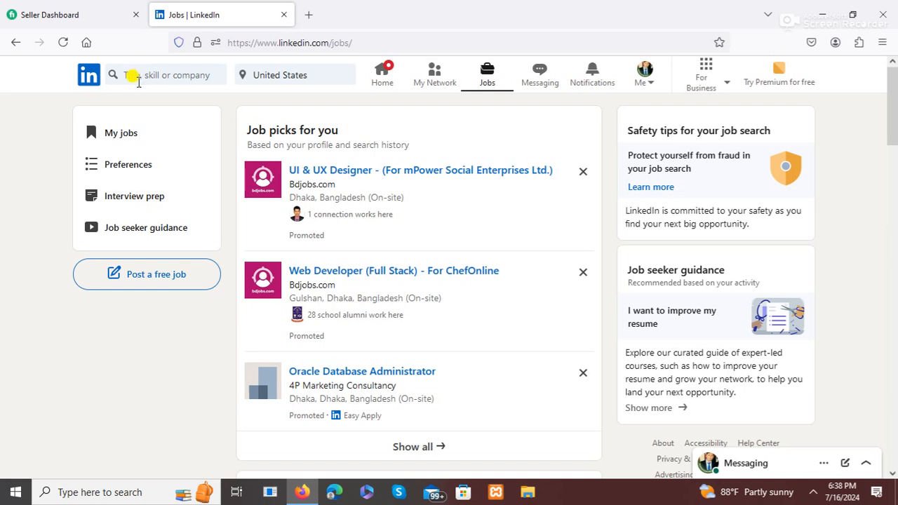
click(131, 76)
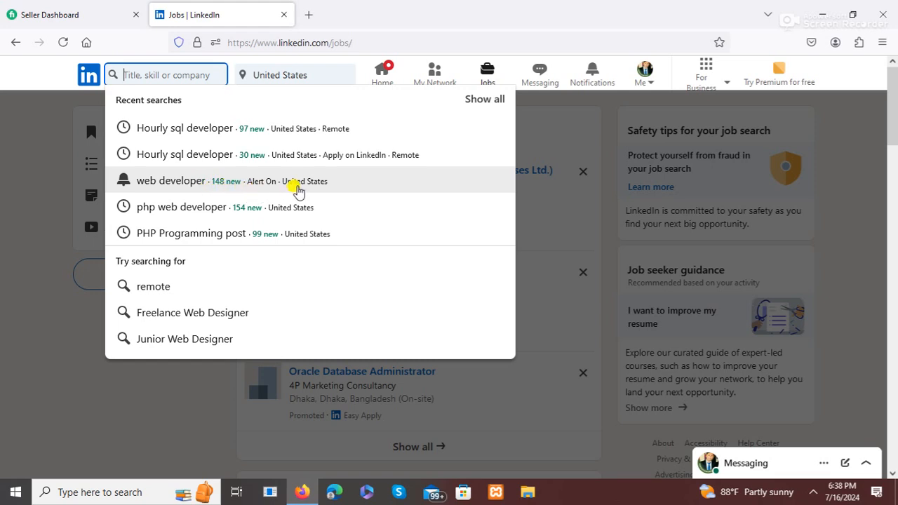
click(194, 182)
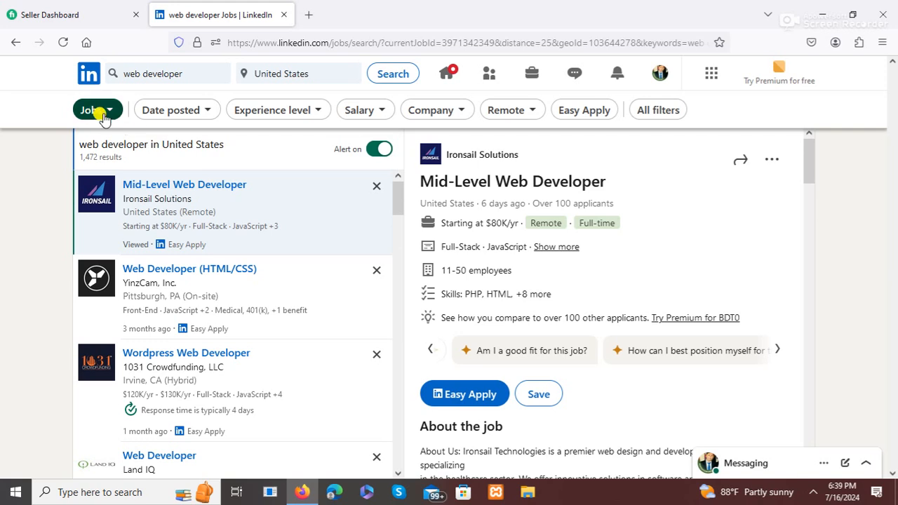
Filter the web developer results to jobs posted in the past 24 hours.
click(183, 115)
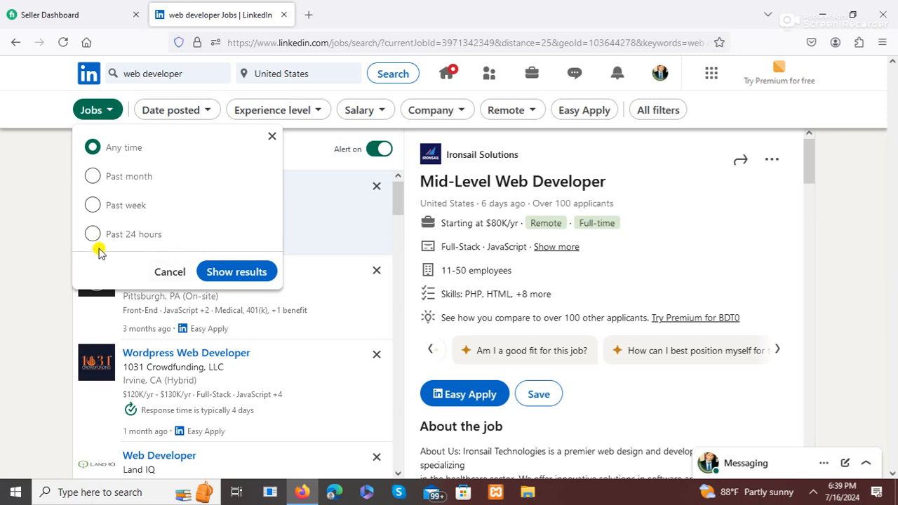
click(92, 204)
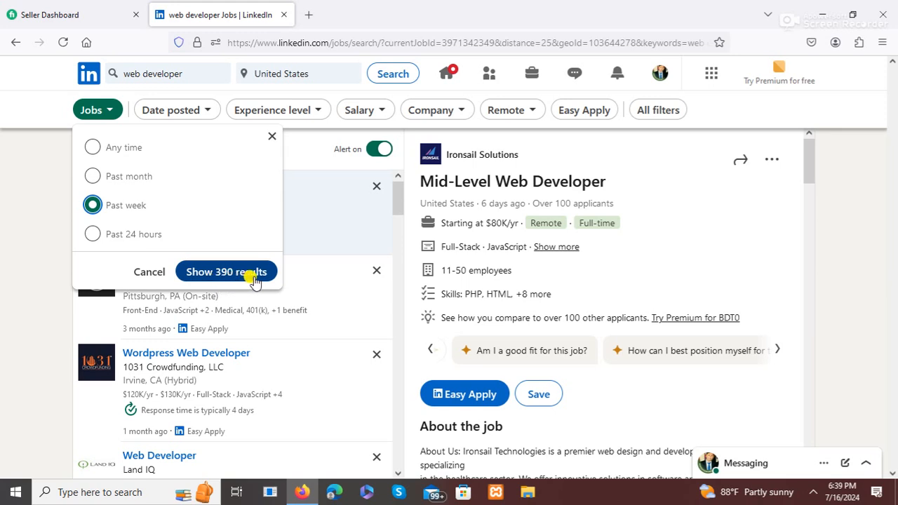
click(94, 235)
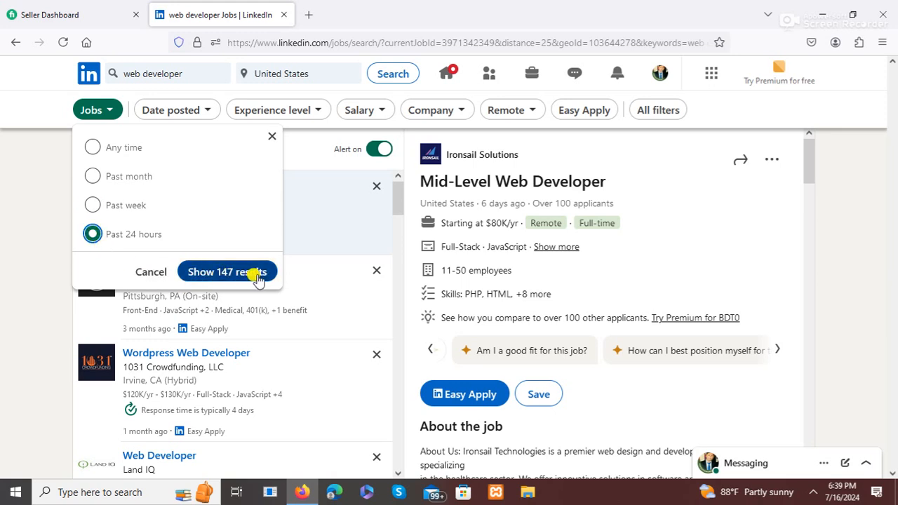
click(202, 273)
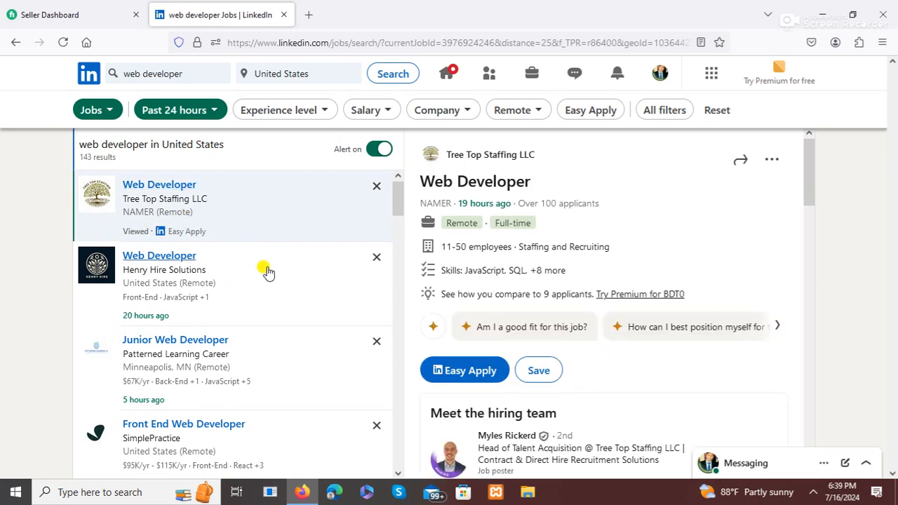
Limit the job results to the Entry level experience level.
click(290, 114)
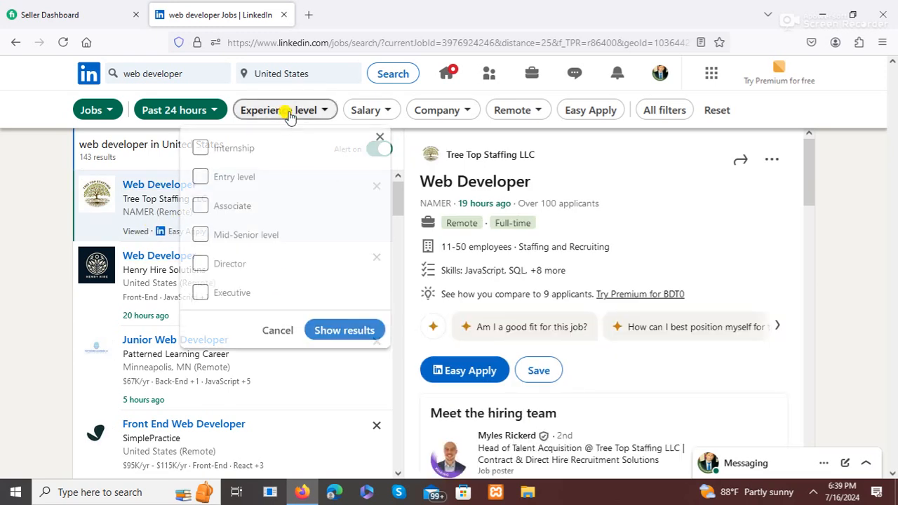
click(200, 176)
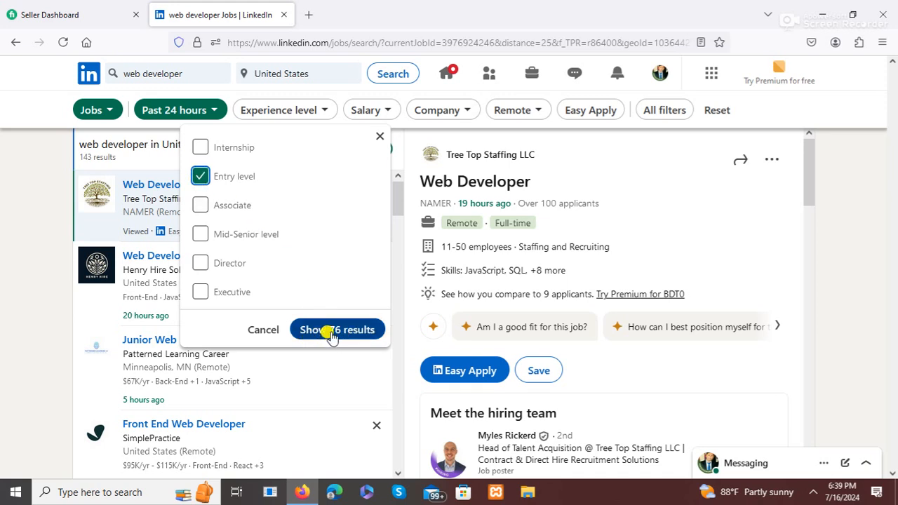
click(332, 337)
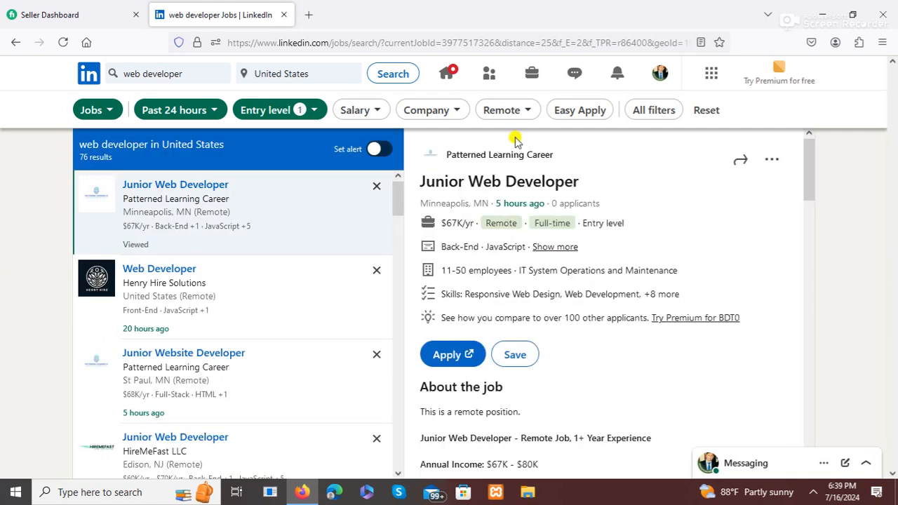
Restrict the job results to Remote positions.
click(513, 112)
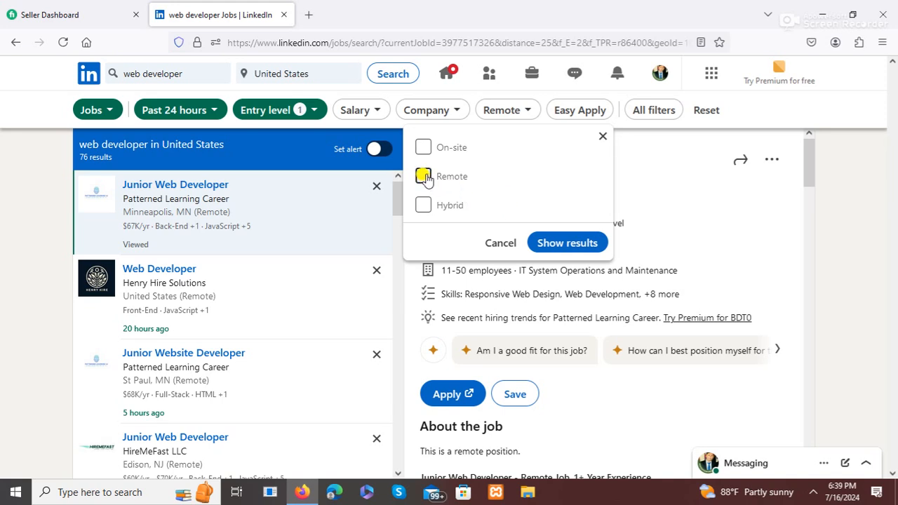
click(424, 177)
click(554, 244)
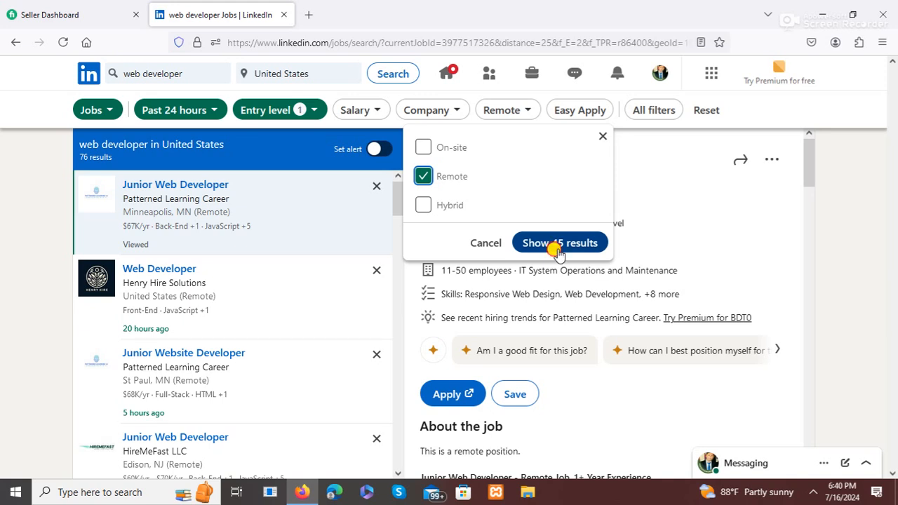
click(558, 247)
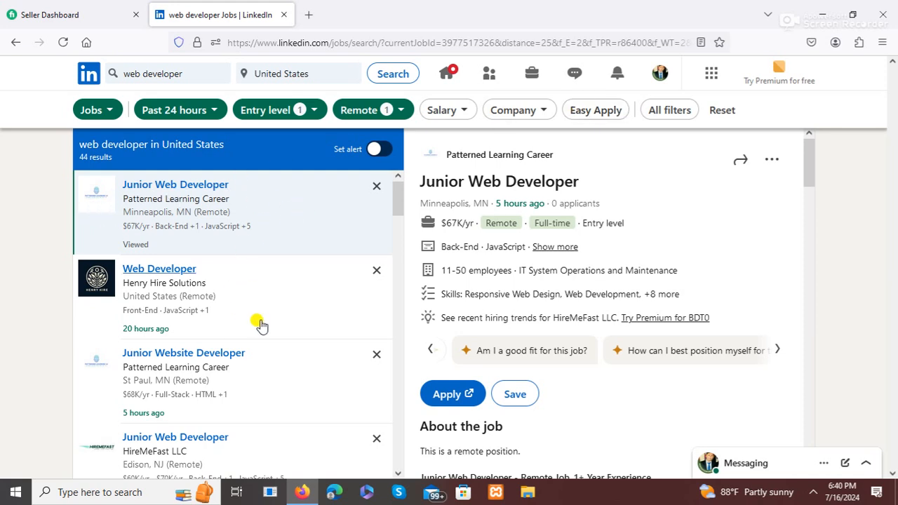
Open the Web Developer job from Henry Hire Solutions and start its application on the employer's site.
scroll(260, 323, down, 2)
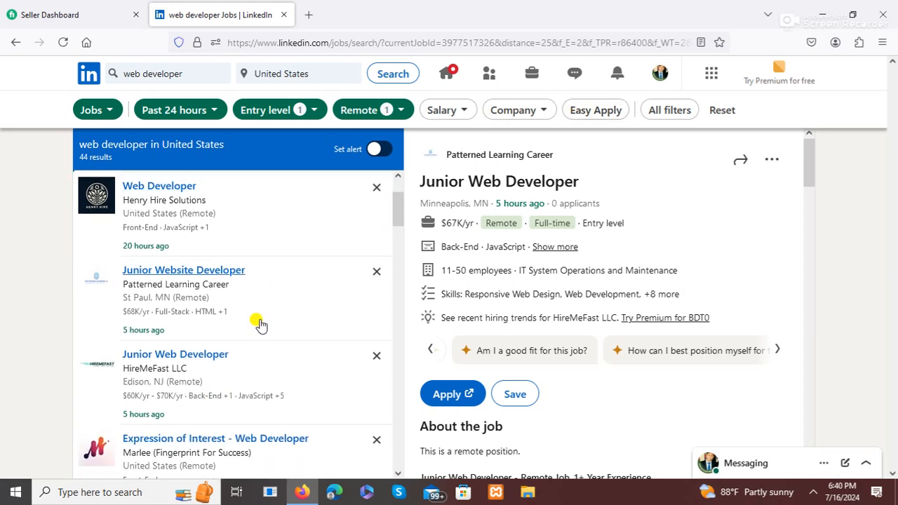
scroll(260, 323, down, 2)
scroll(190, 250, up, 4)
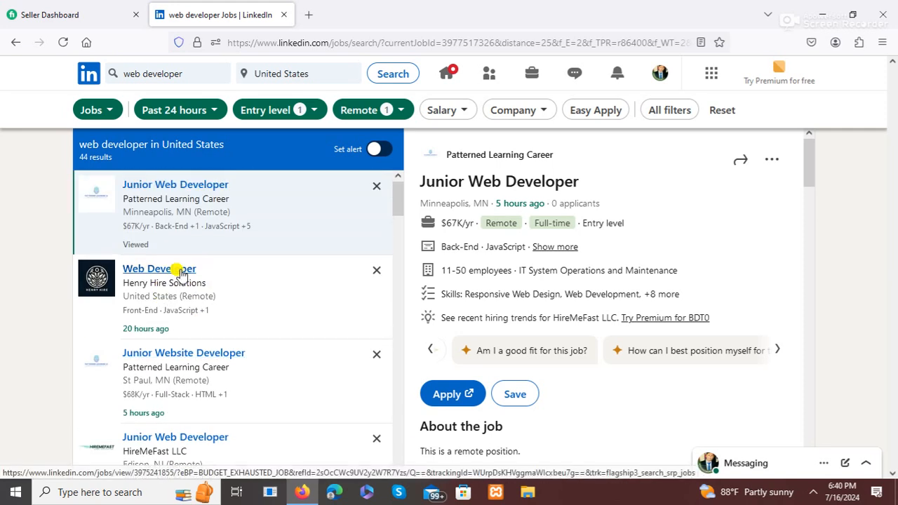
click(181, 273)
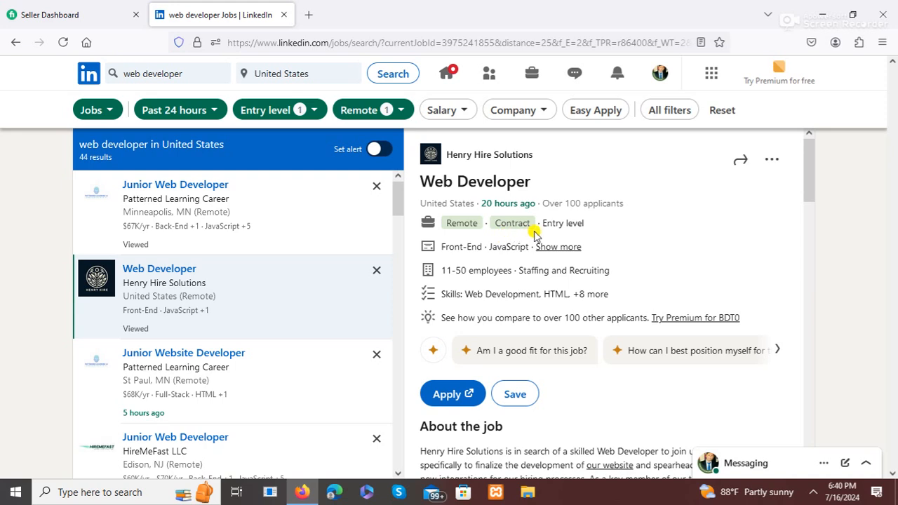
scroll(581, 301, down, 2)
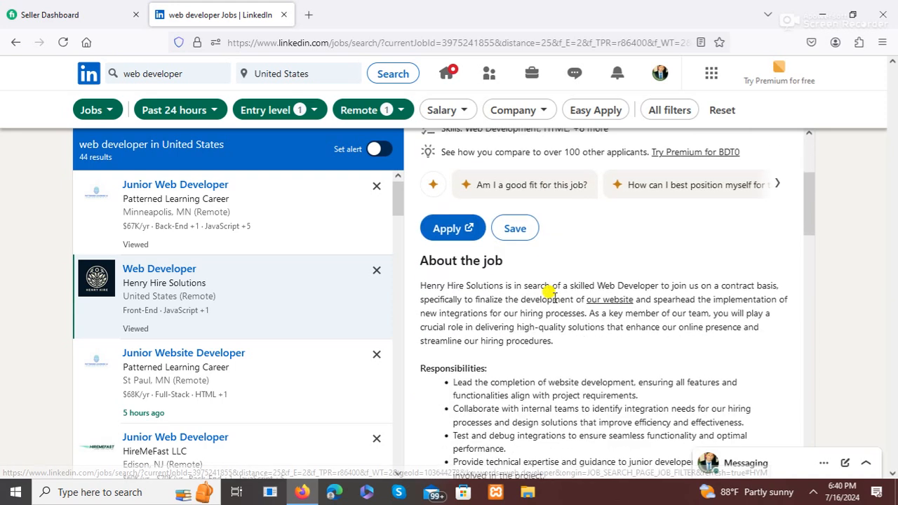
click(453, 229)
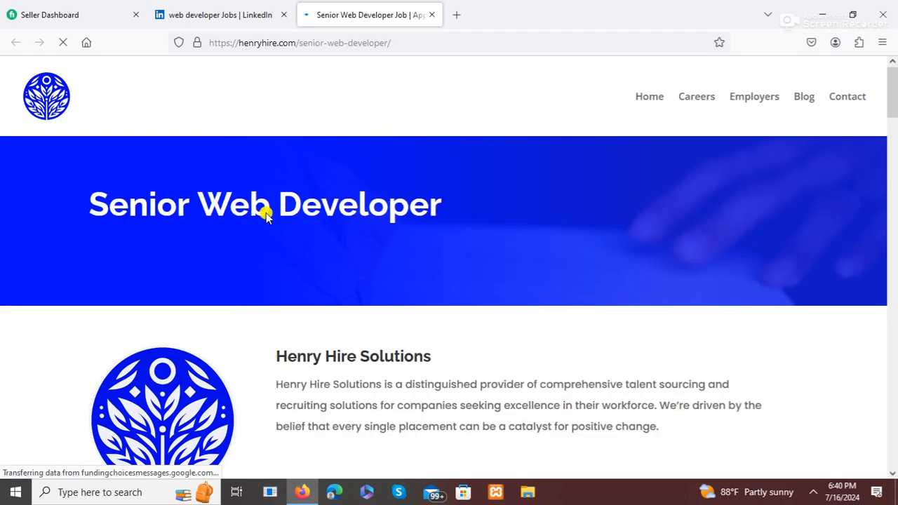
Examine the Senior Web Developer posting on the employer's site and return to the LinkedIn job results.
scroll(416, 221, down, 3)
scroll(415, 216, down, 7)
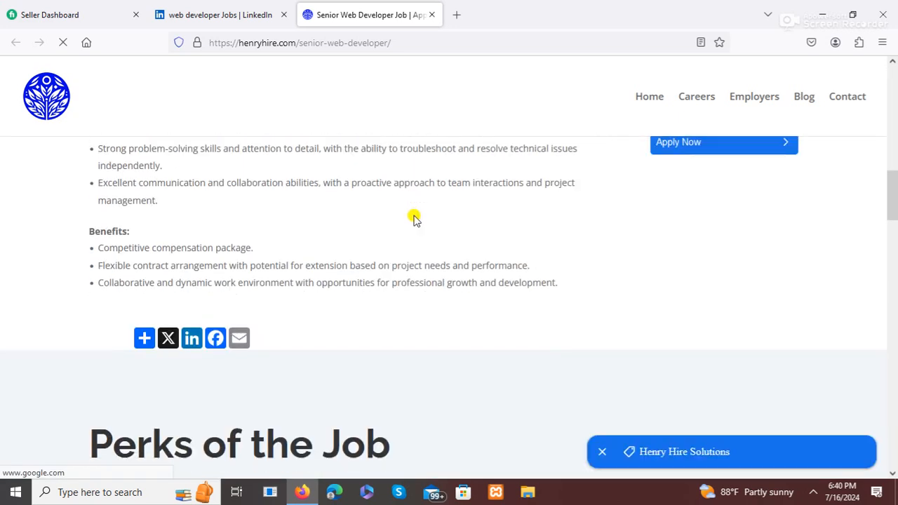
scroll(412, 216, down, 2)
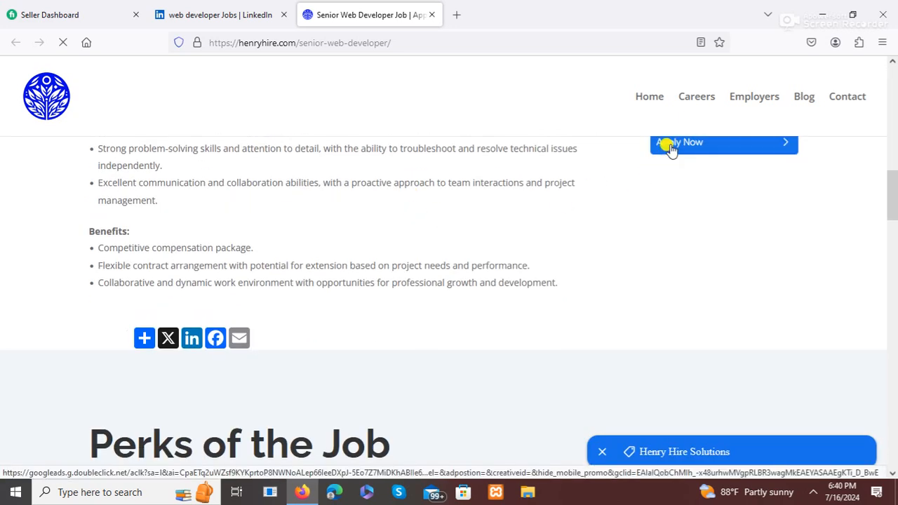
click(202, 11)
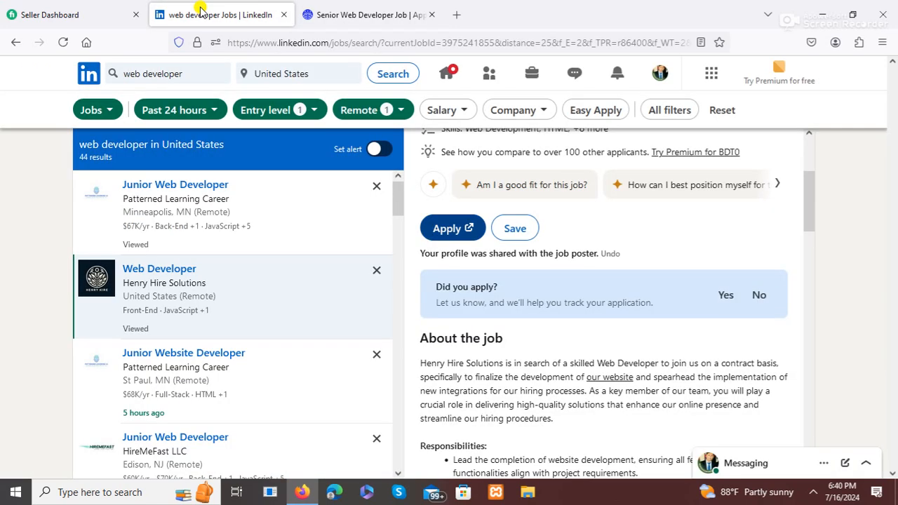
click(379, 14)
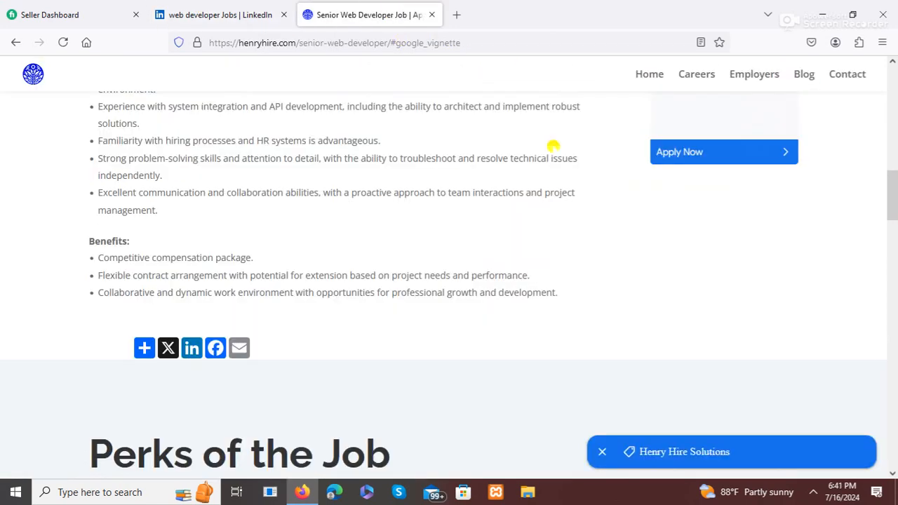
click(656, 149)
click(181, 15)
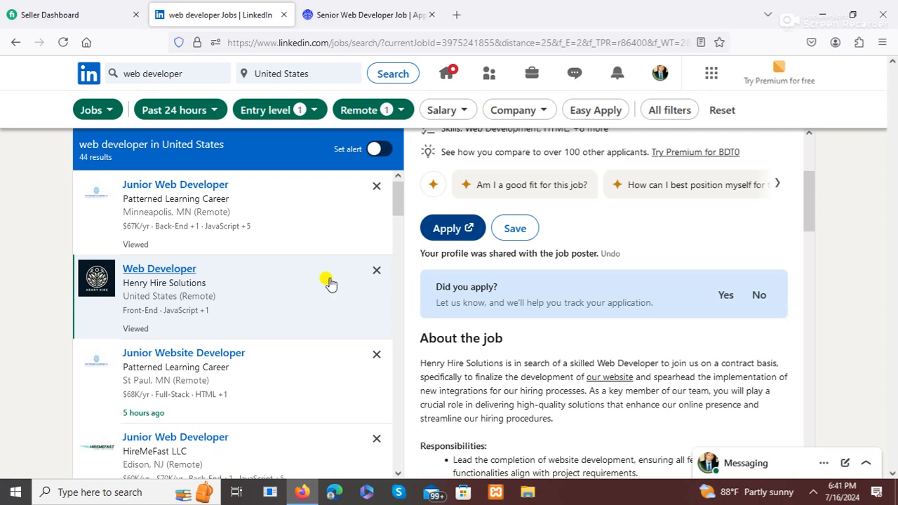
Look through the filtered remote entry-level job listings down to the end of the results page.
scroll(330, 282, down, 3)
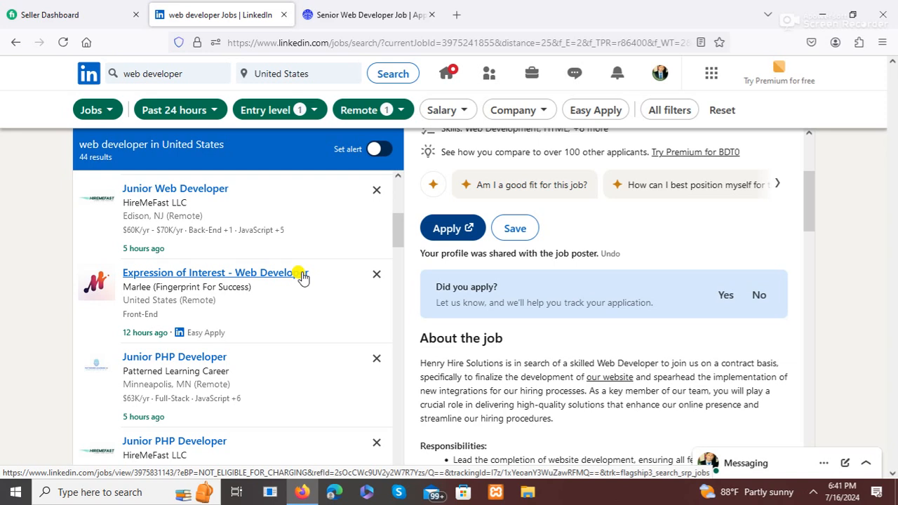
scroll(295, 291, down, 1)
scroll(327, 316, up, 1)
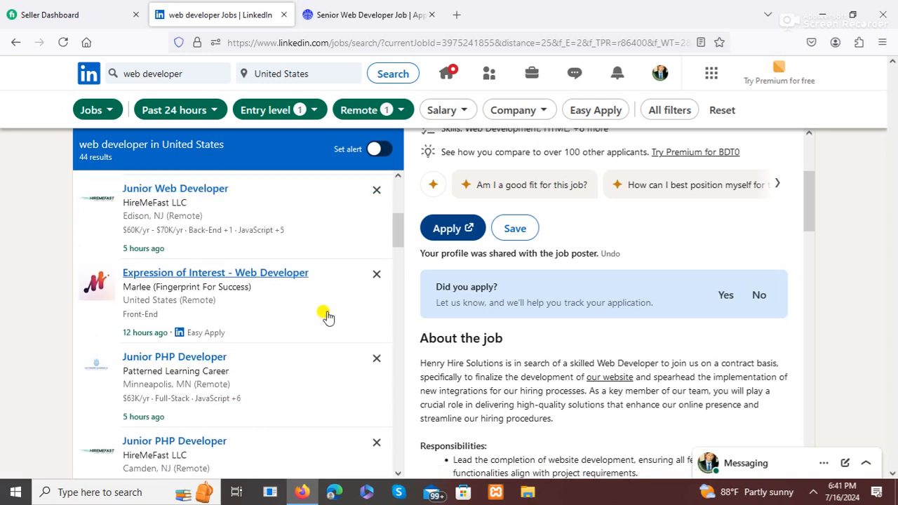
scroll(282, 302, down, 2)
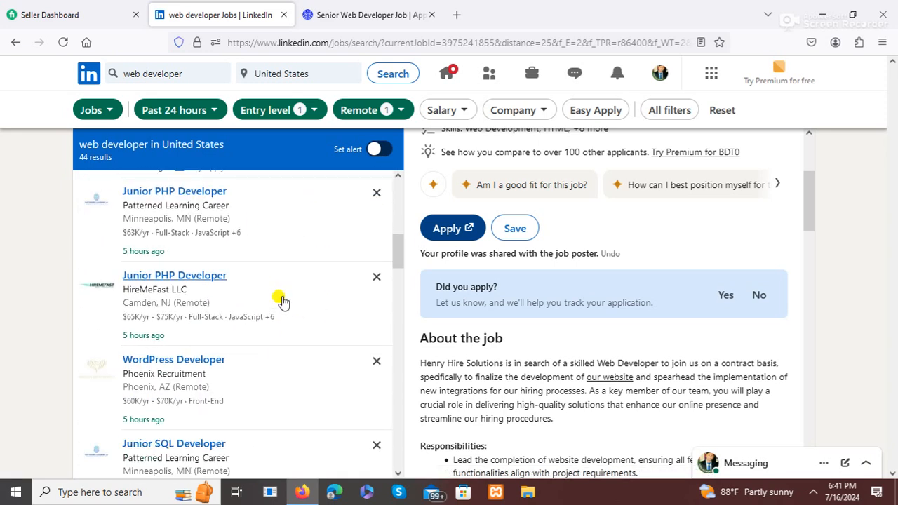
scroll(281, 302, down, 2)
scroll(282, 301, down, 3)
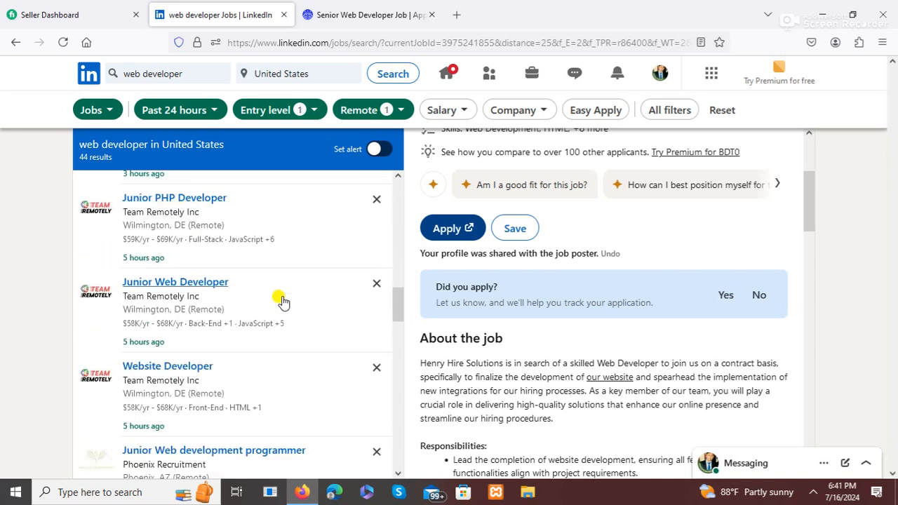
scroll(282, 301, down, 2)
scroll(283, 302, down, 4)
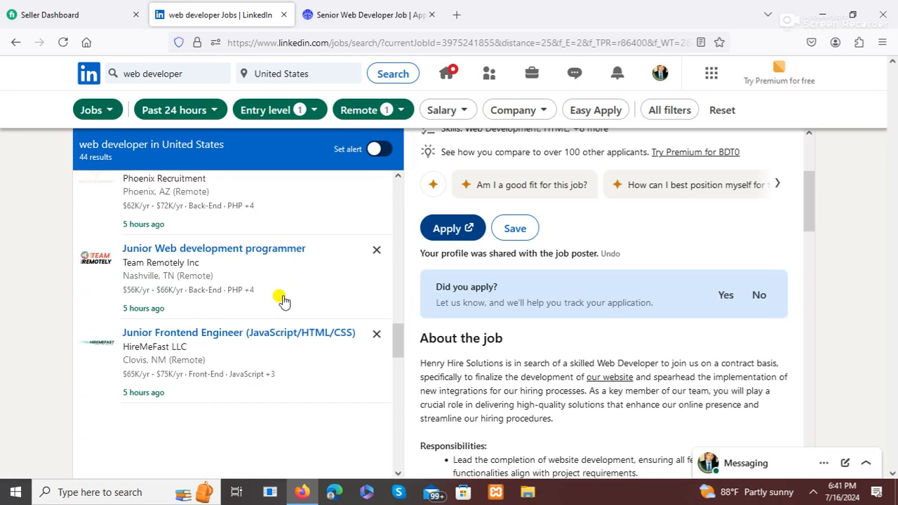
scroll(283, 300, down, 3)
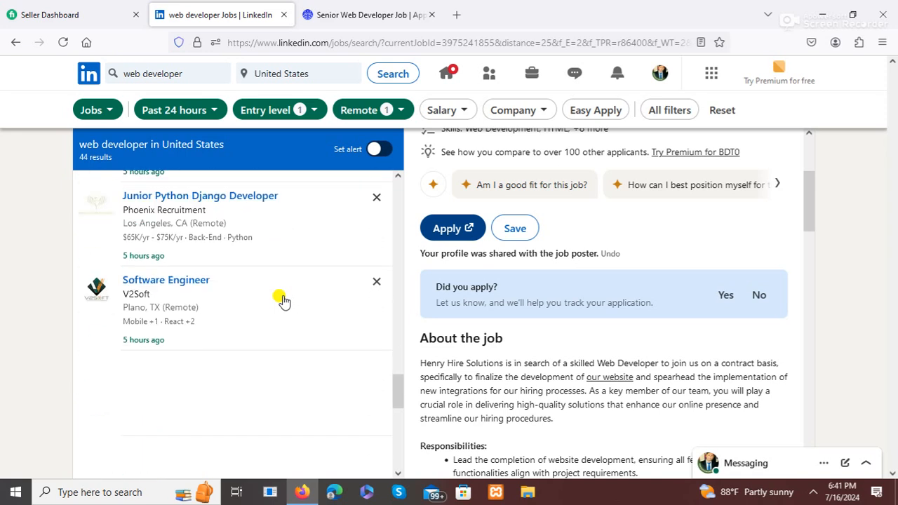
scroll(282, 300, down, 3)
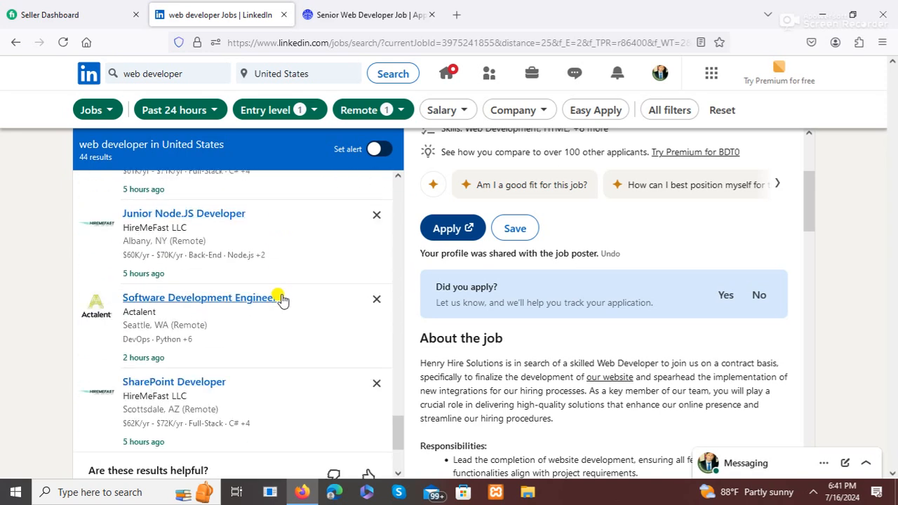
Restrict the job results to positions that accept Easy Apply.
click(608, 114)
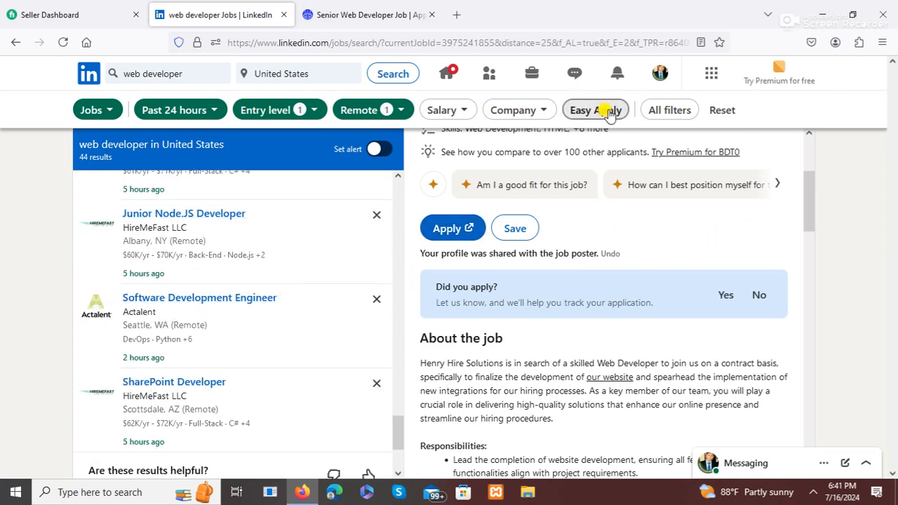
scroll(685, 211, down, 2)
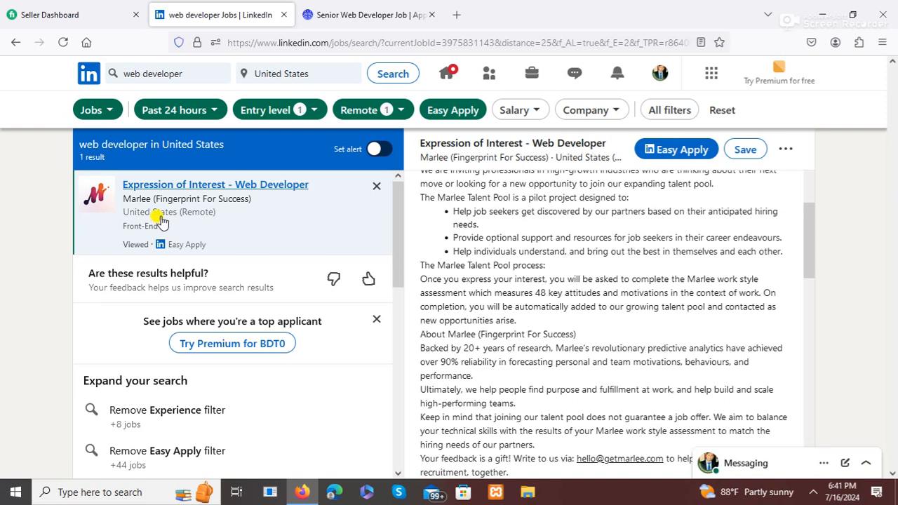
click(200, 113)
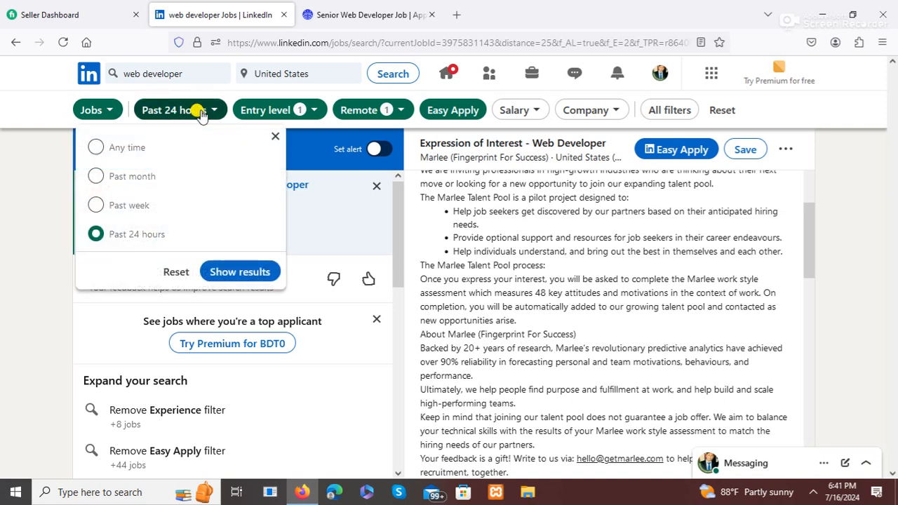
click(96, 205)
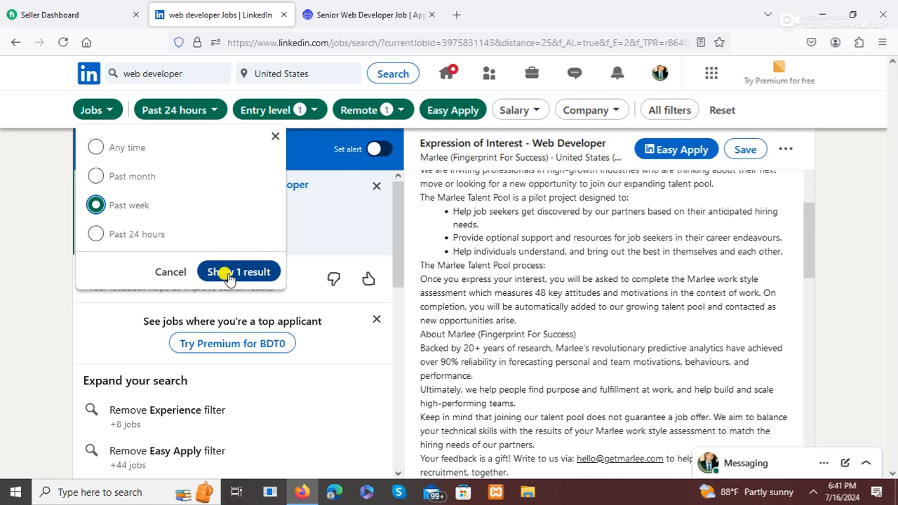
click(282, 111)
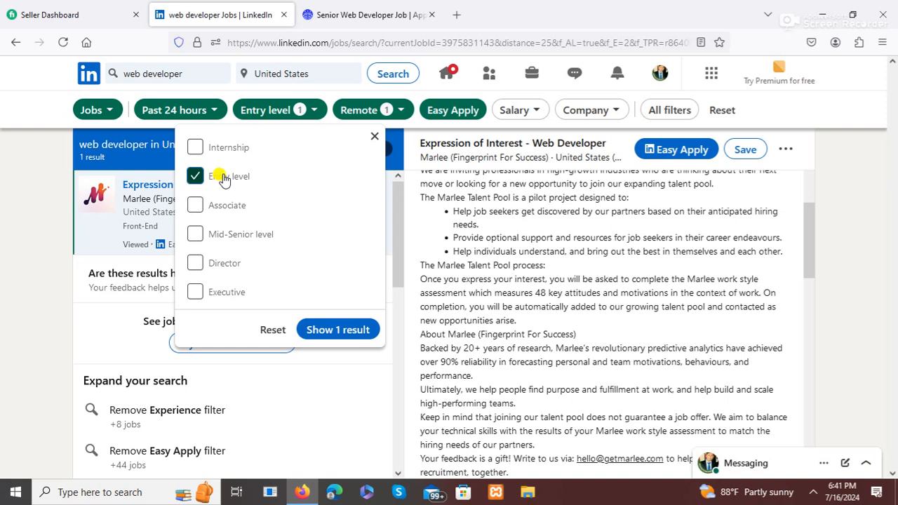
click(281, 114)
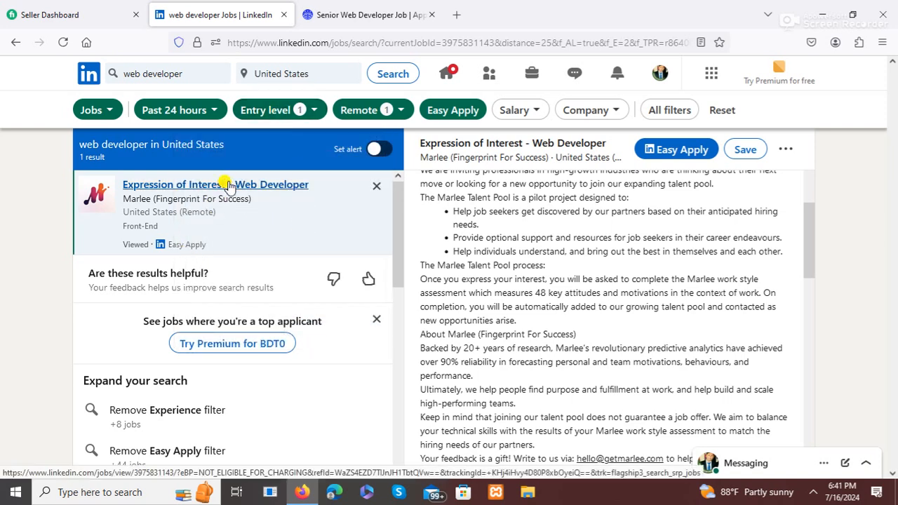
Open the Expression of Interest - Web Developer job from Marlee and examine its description, qualifications and associated skills.
click(231, 189)
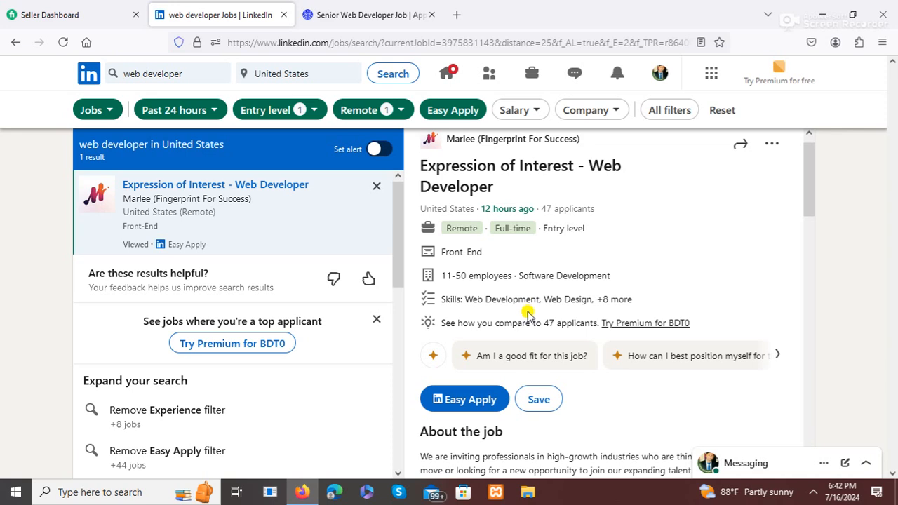
scroll(523, 303, down, 3)
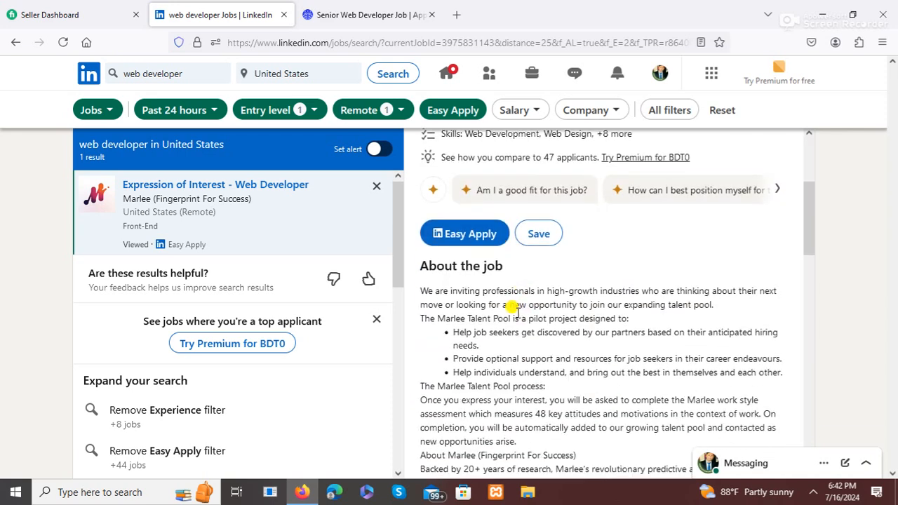
scroll(509, 307, up, 3)
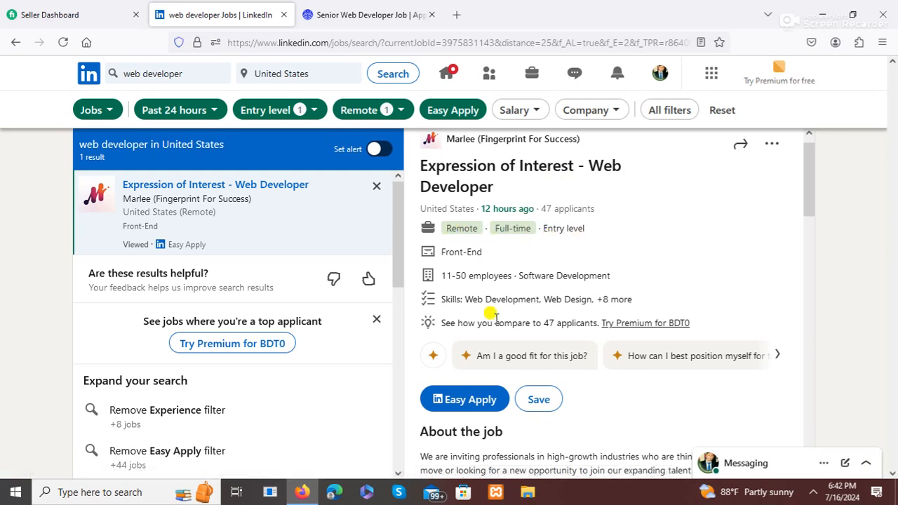
scroll(492, 316, down, 3)
scroll(479, 218, up, 3)
scroll(465, 236, down, 1)
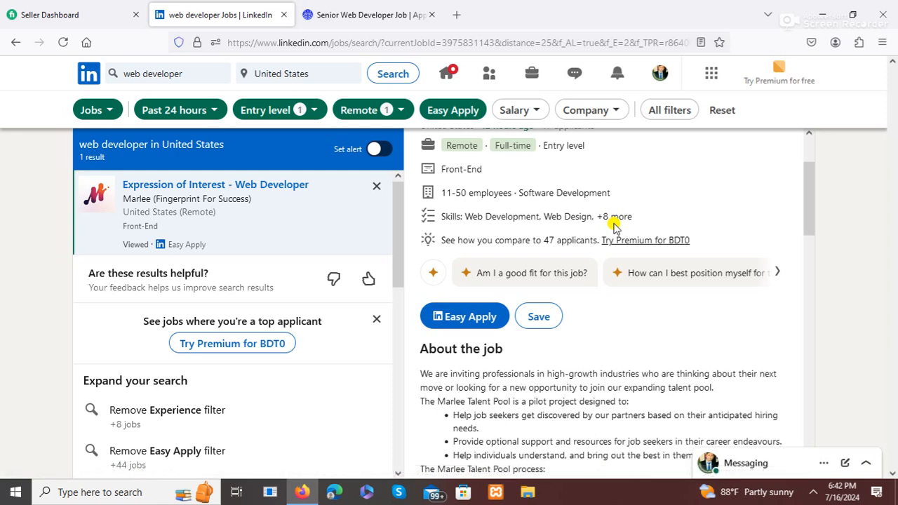
scroll(486, 342, down, 1)
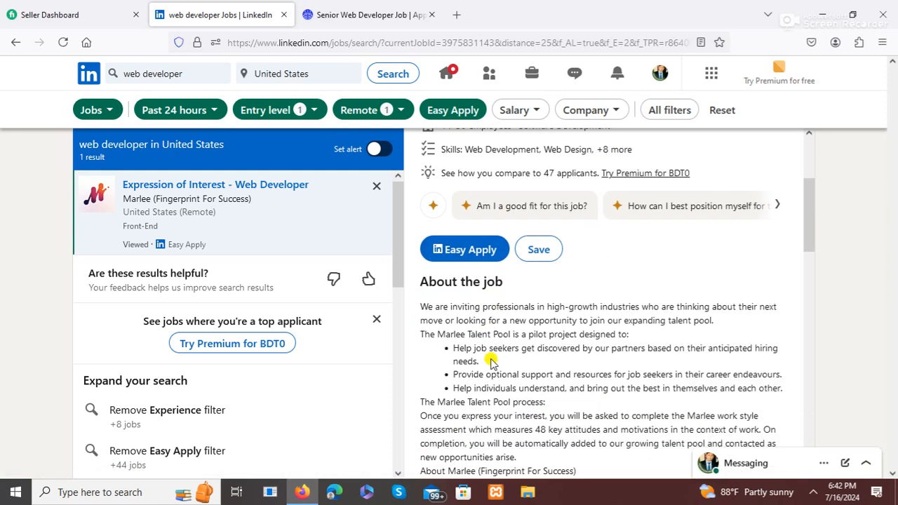
scroll(482, 244, down, 8)
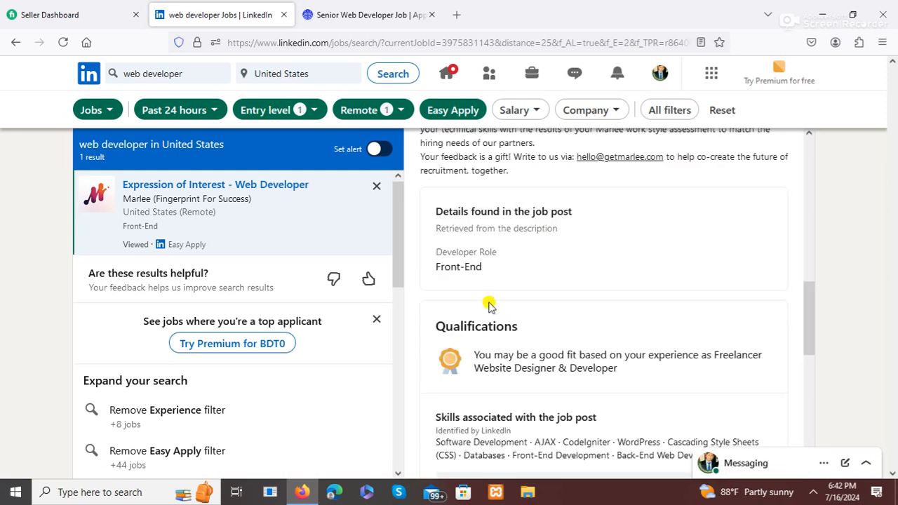
scroll(484, 302, up, 10)
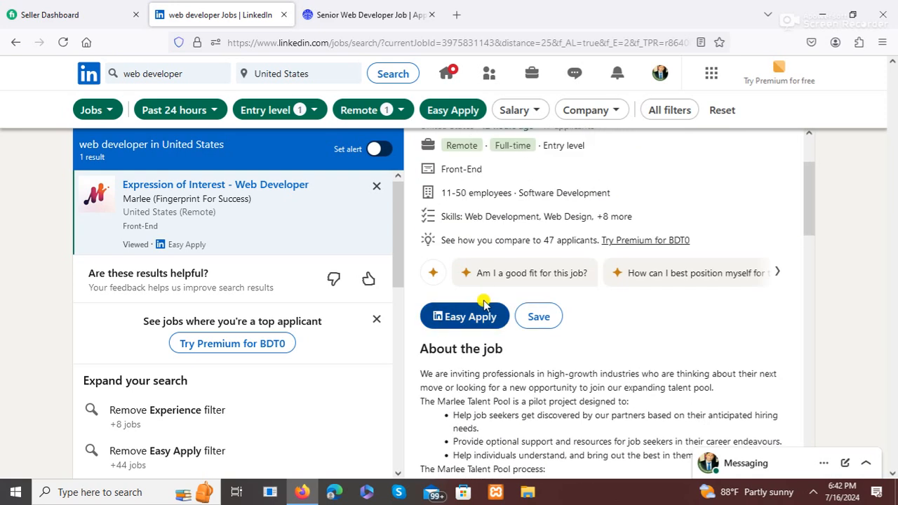
Start the Easy Apply application for the Marlee job and accept the prefilled contact information.
click(478, 319)
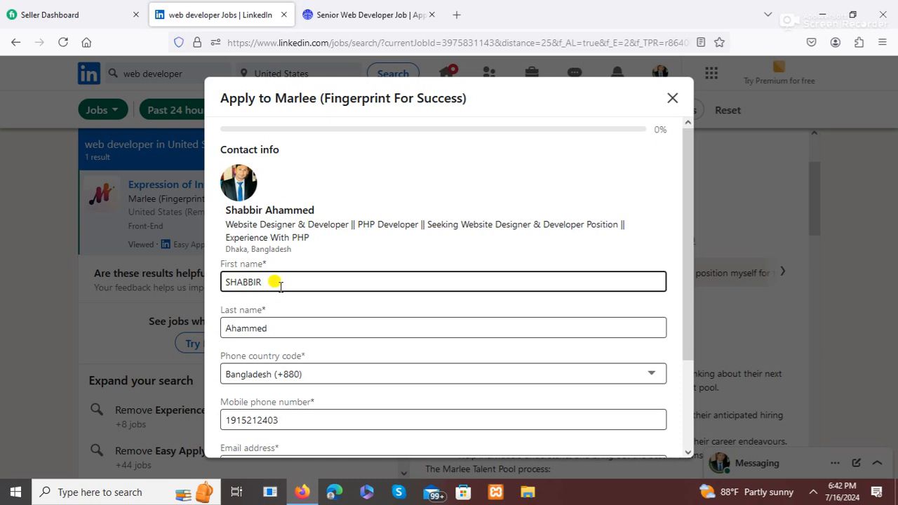
scroll(330, 312, down, 2)
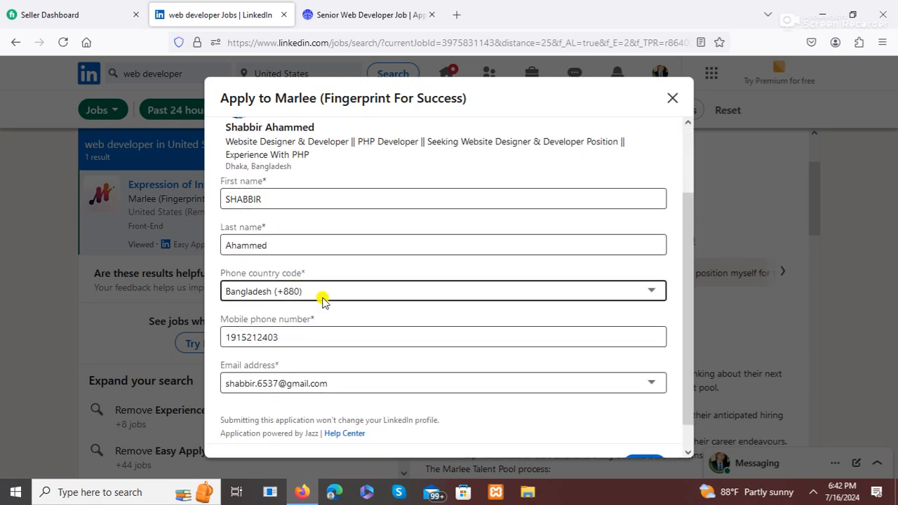
scroll(339, 304, down, 1)
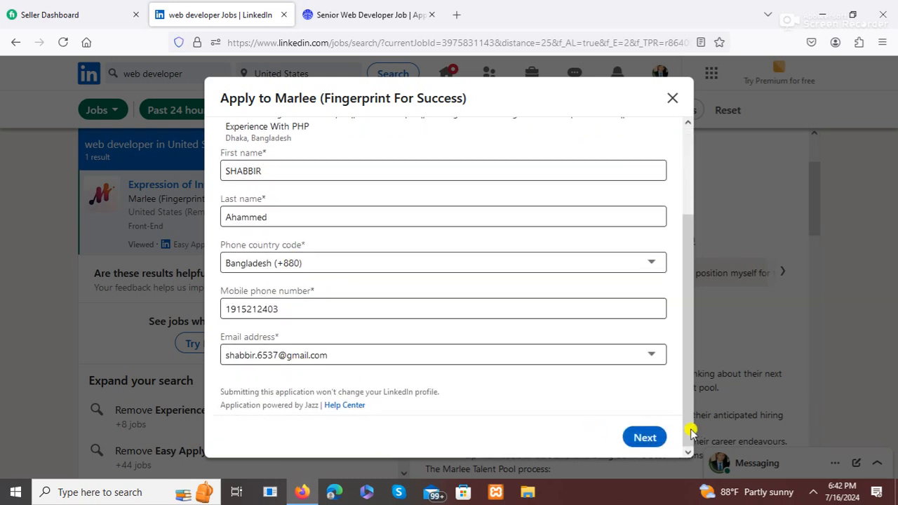
click(640, 438)
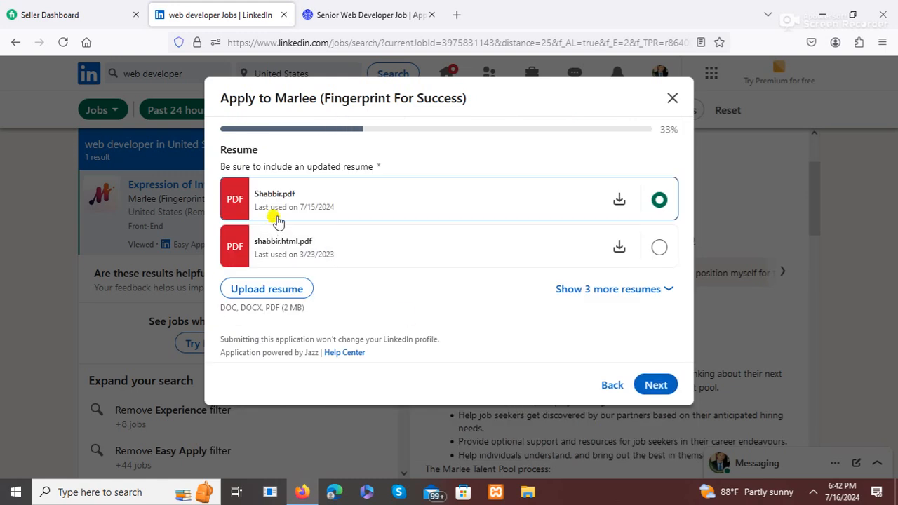
Keep the preselected PDF resume and the prefilled LinkedIn profile link, and proceed to the application review.
click(655, 388)
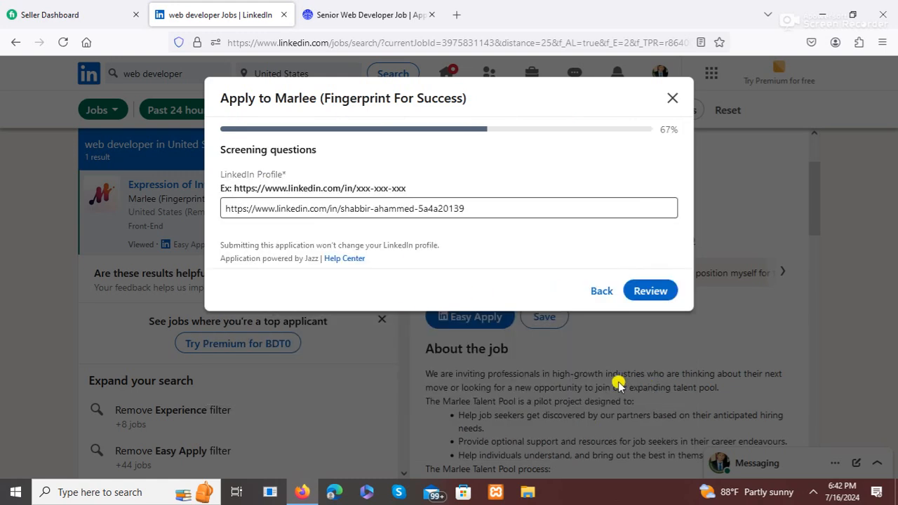
click(285, 209)
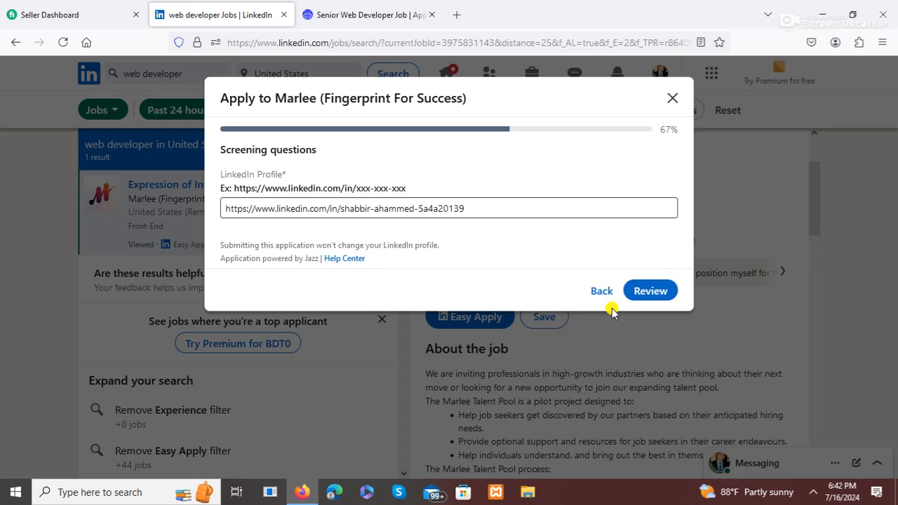
click(635, 294)
Check the Marlee application summary, submit the application and dismiss the follow-up dialog.
scroll(551, 322, down, 2)
scroll(551, 323, down, 5)
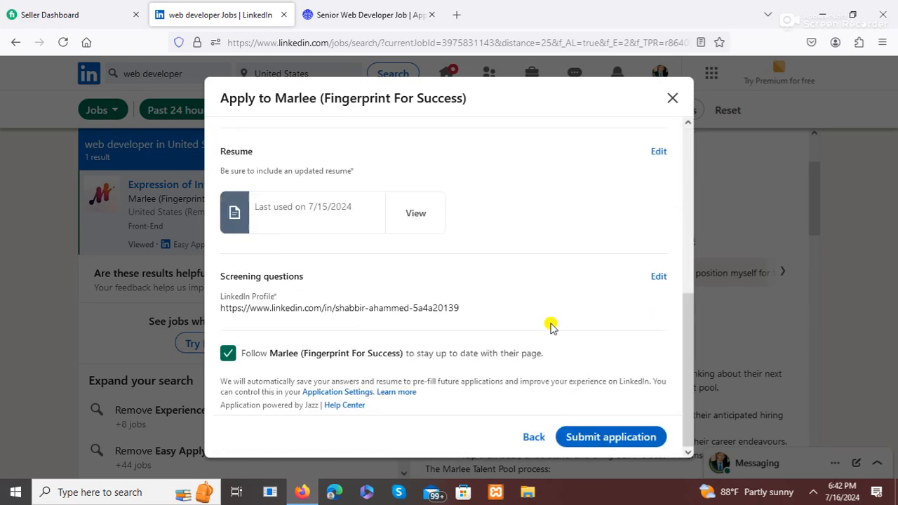
click(624, 445)
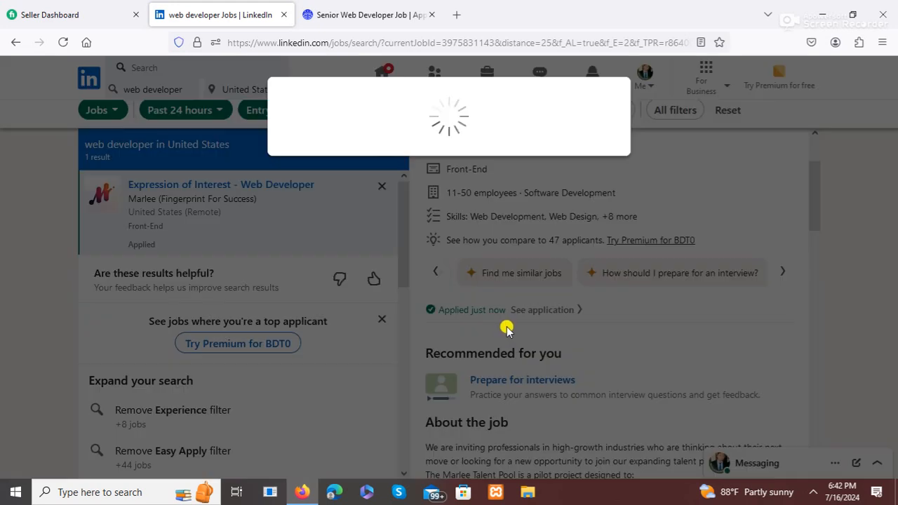
click(587, 317)
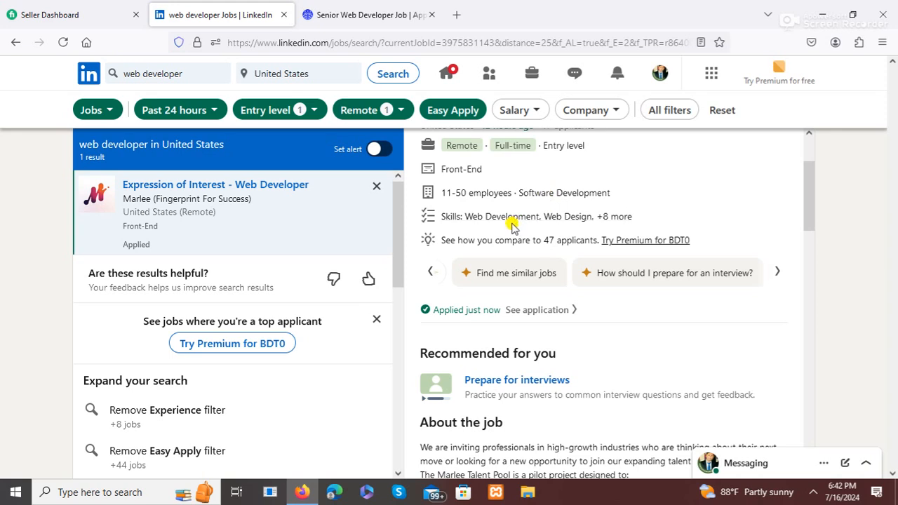
Remove the Easy Apply filter and open the Junior PHP Developer job from HireMeFast LLC.
click(468, 122)
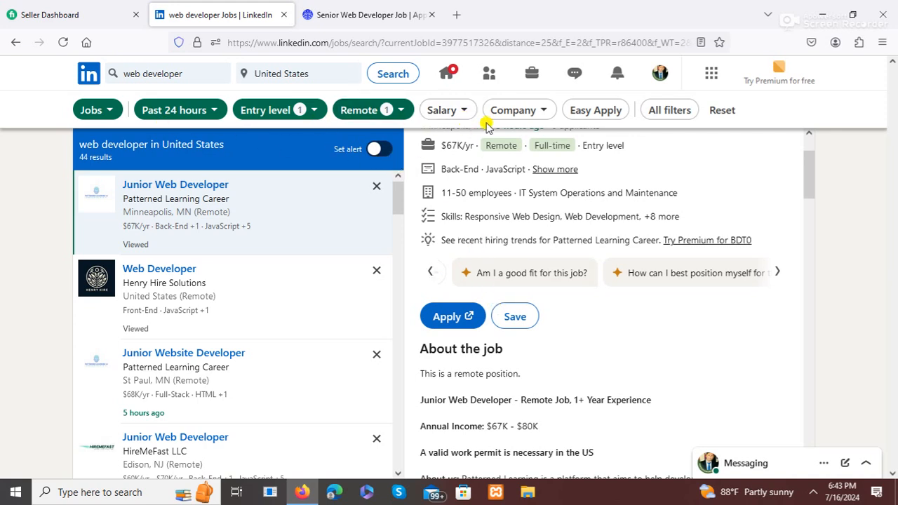
scroll(277, 289, down, 3)
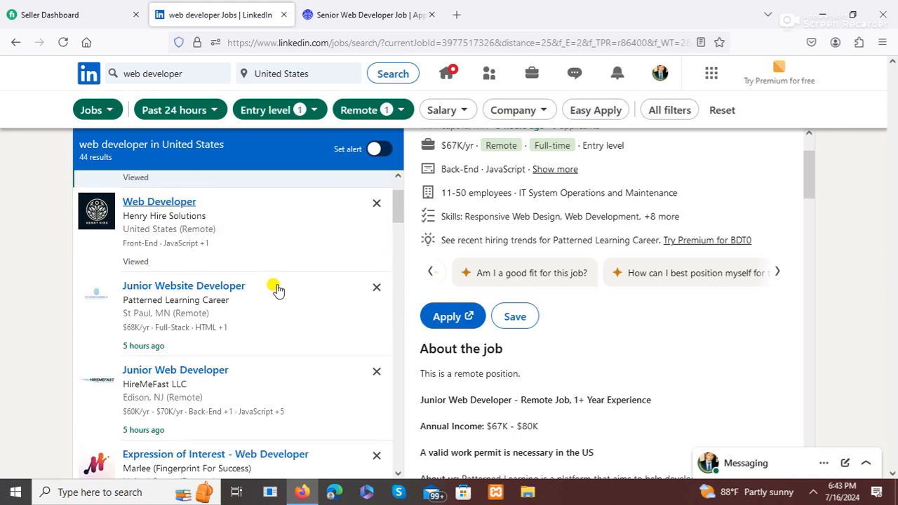
scroll(277, 289, down, 2)
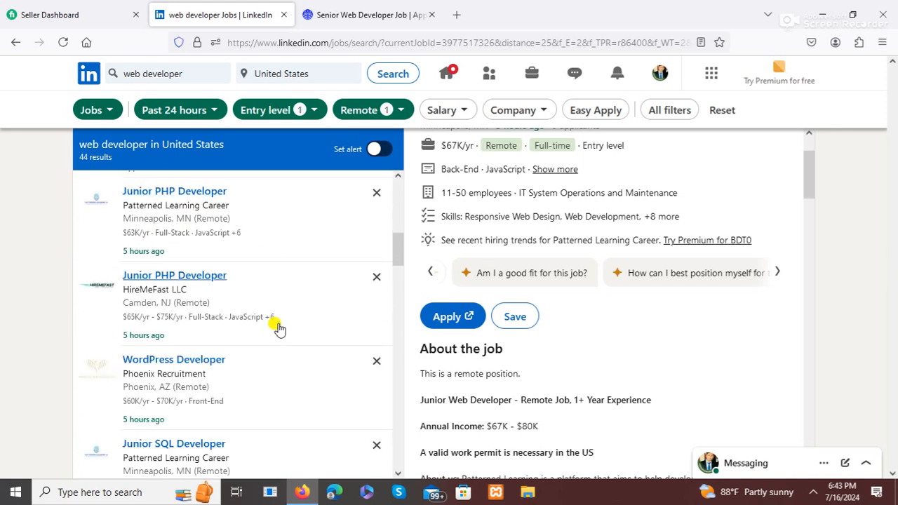
click(203, 280)
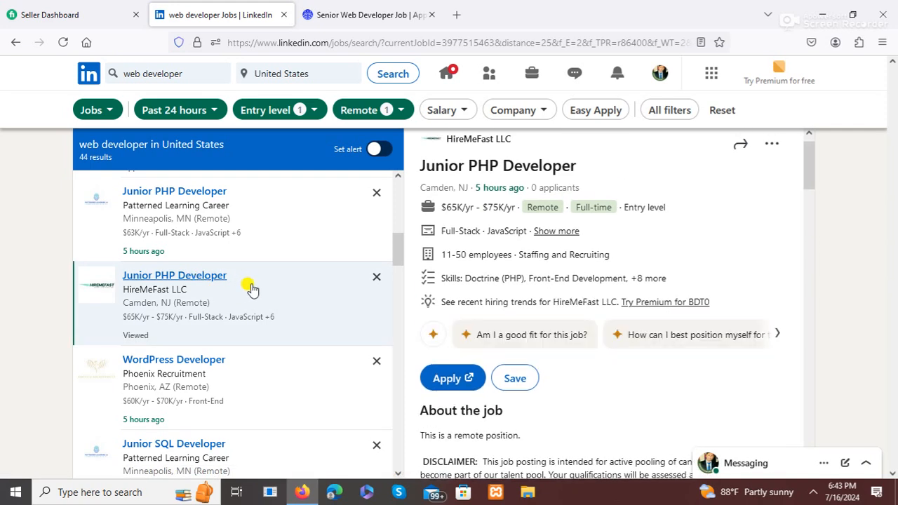
Review the listings and the HireMeFast Junior PHP Developer description, and start that job's application on the employer's site.
scroll(264, 289, up, 2)
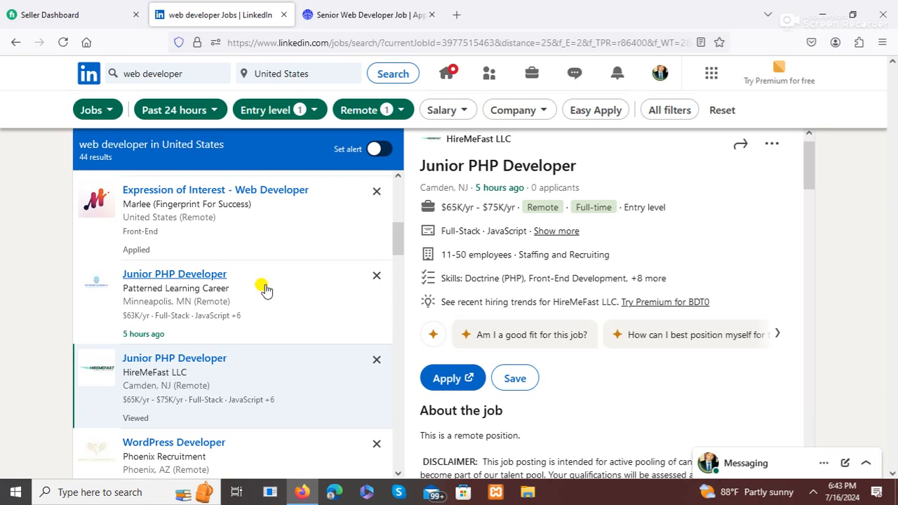
scroll(264, 289, up, 2)
scroll(264, 288, up, 2)
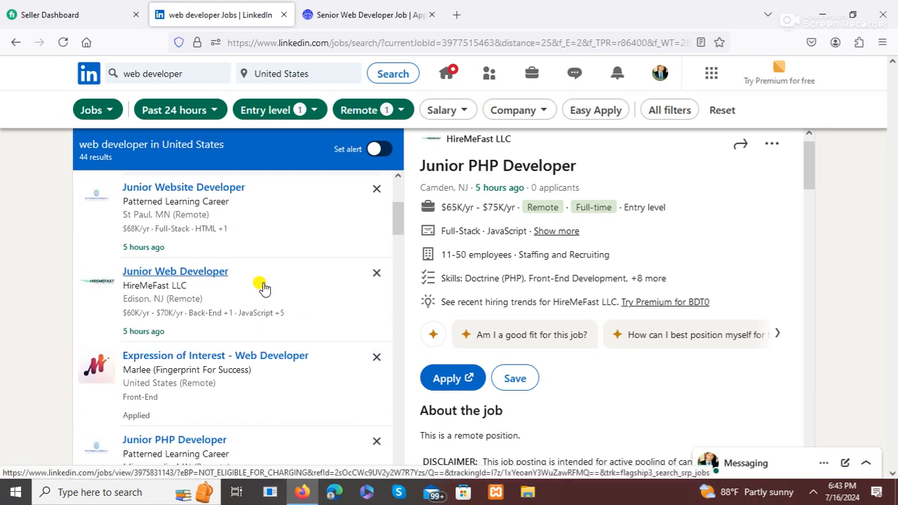
scroll(263, 287, up, 4)
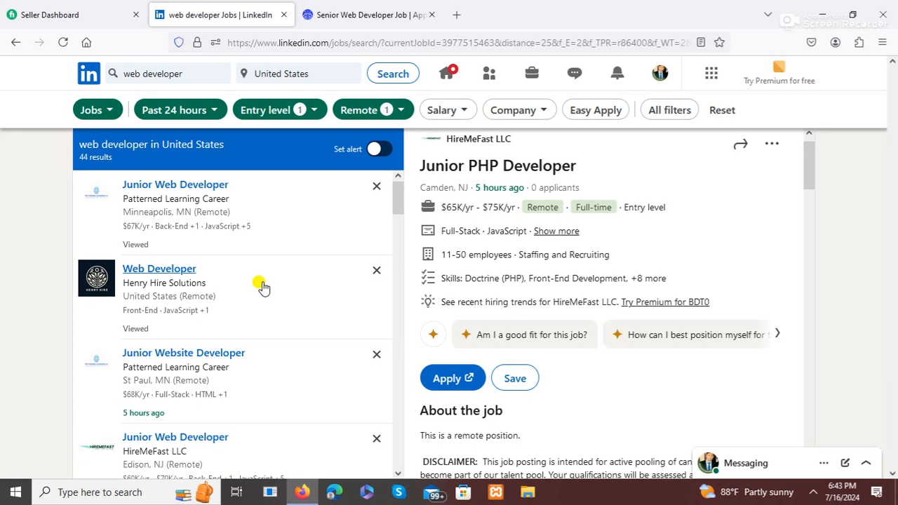
scroll(264, 288, down, 6)
scroll(259, 287, up, 2)
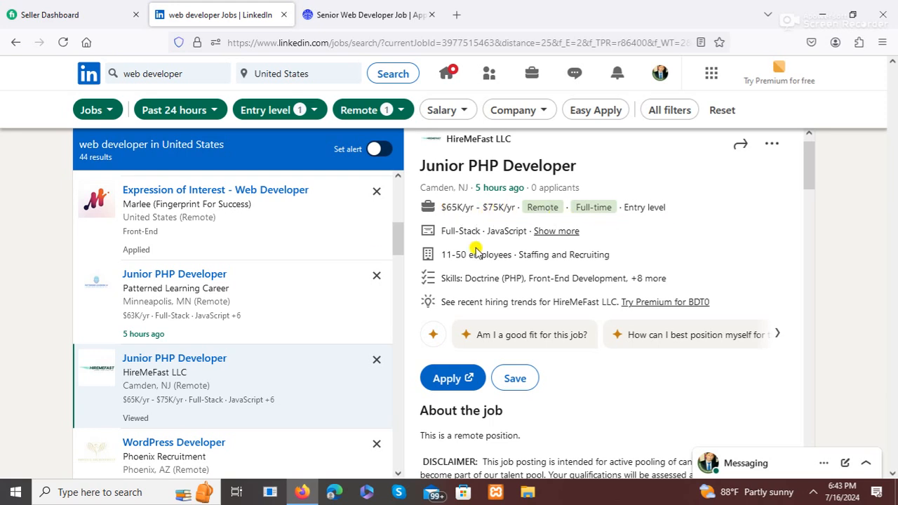
scroll(480, 240, down, 3)
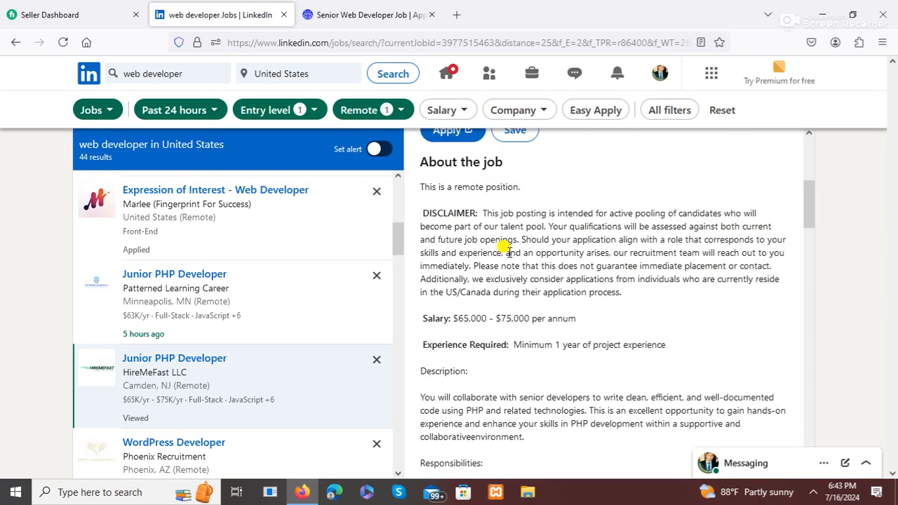
scroll(491, 243, up, 1)
click(451, 214)
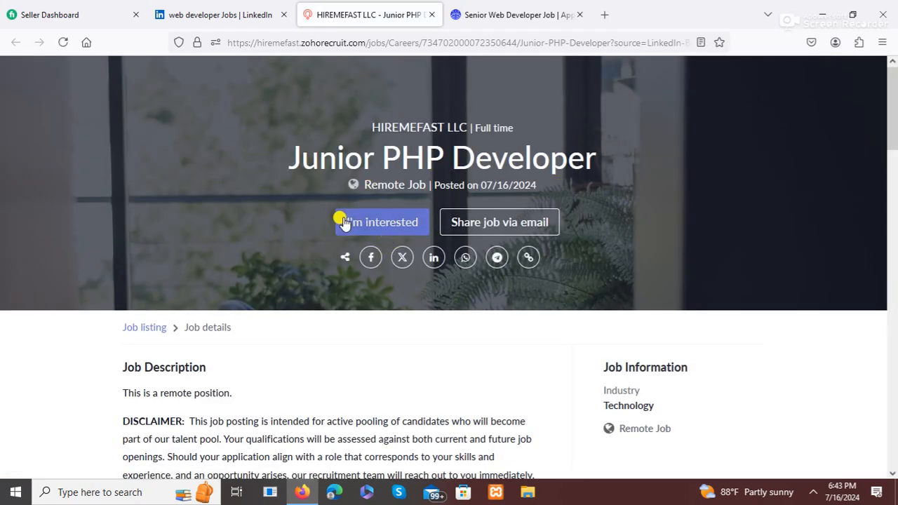
Read the Junior PHP Developer posting on the employer's site and open its application form by expressing interest.
scroll(341, 220, down, 3)
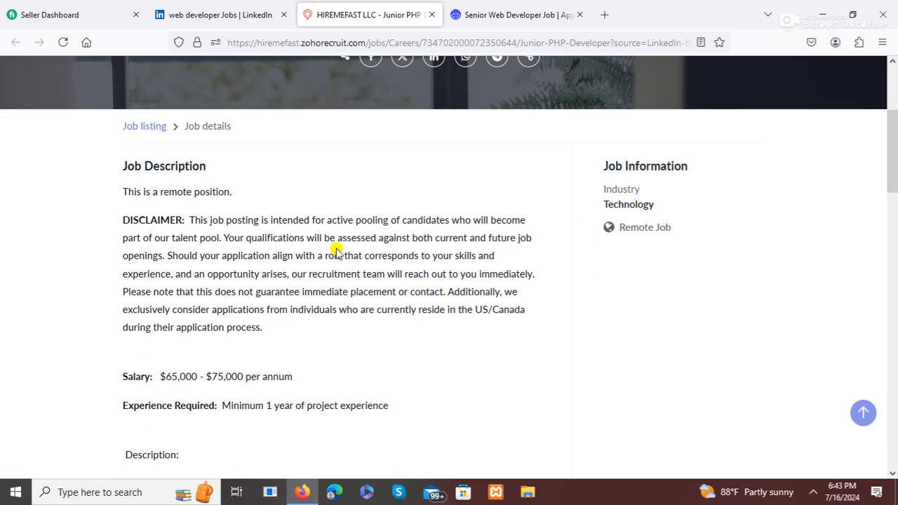
scroll(354, 247, down, 1)
scroll(354, 246, up, 1)
scroll(365, 267, down, 3)
scroll(375, 289, down, 14)
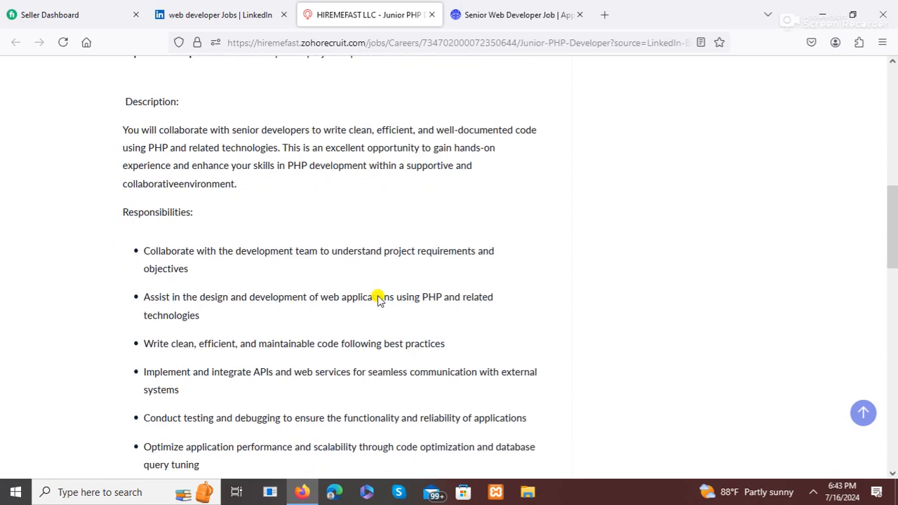
scroll(367, 290, down, 2)
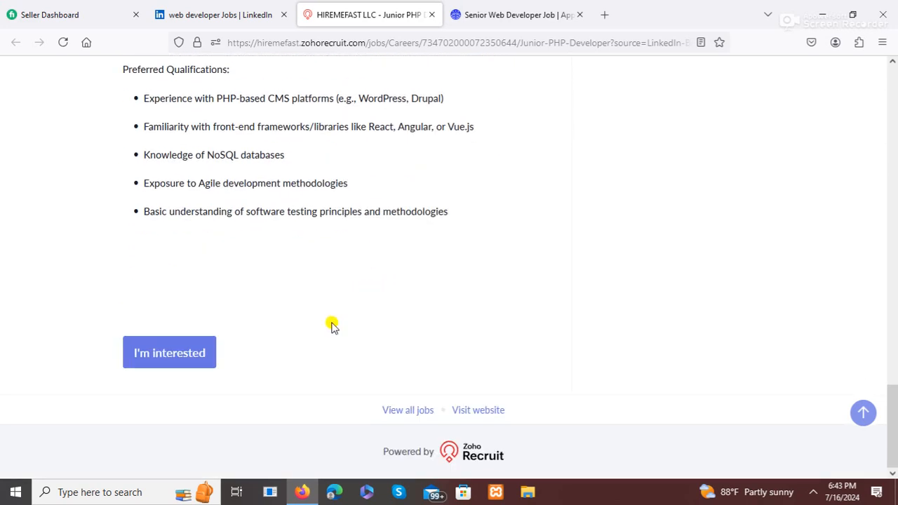
click(189, 355)
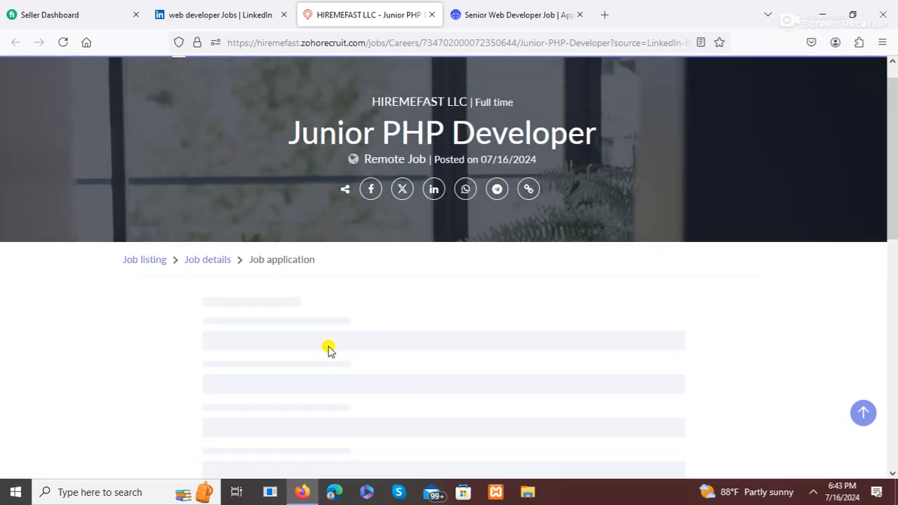
Look through the fields of the Junior PHP Developer application form and return to the LinkedIn job results.
scroll(322, 341, down, 3)
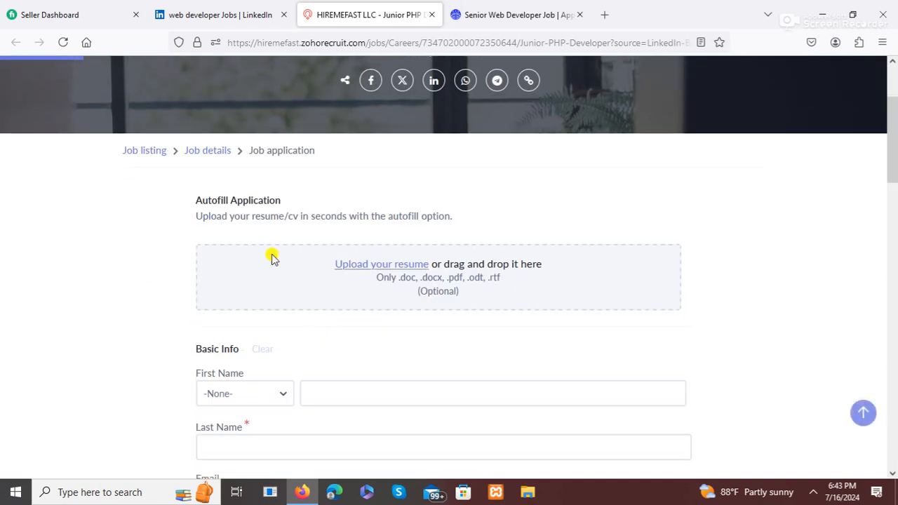
scroll(357, 284, down, 10)
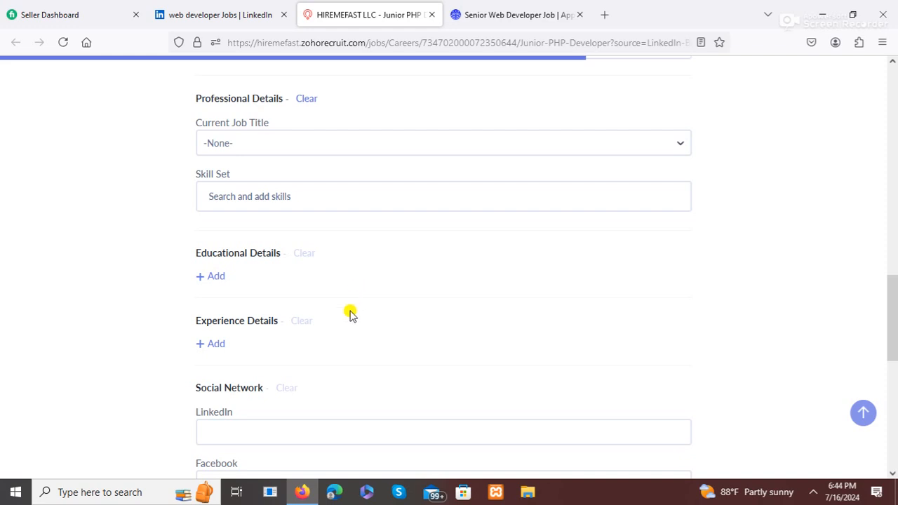
click(207, 12)
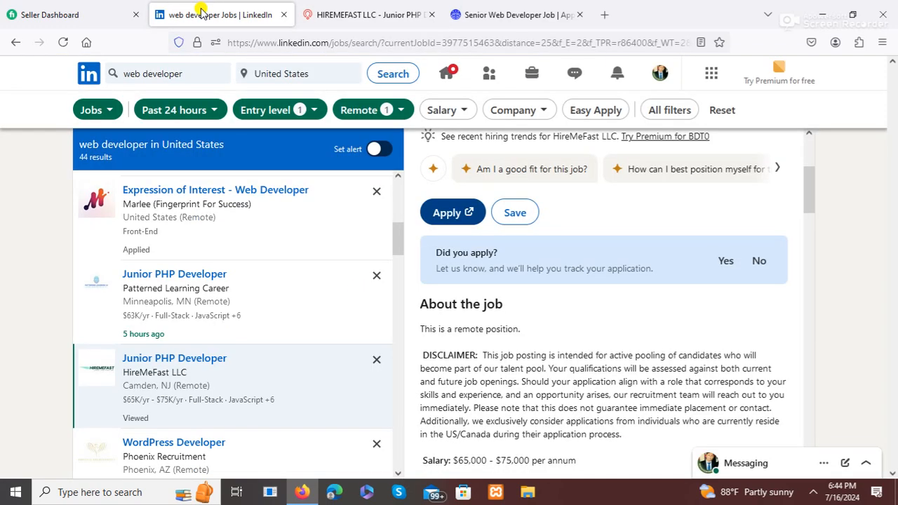